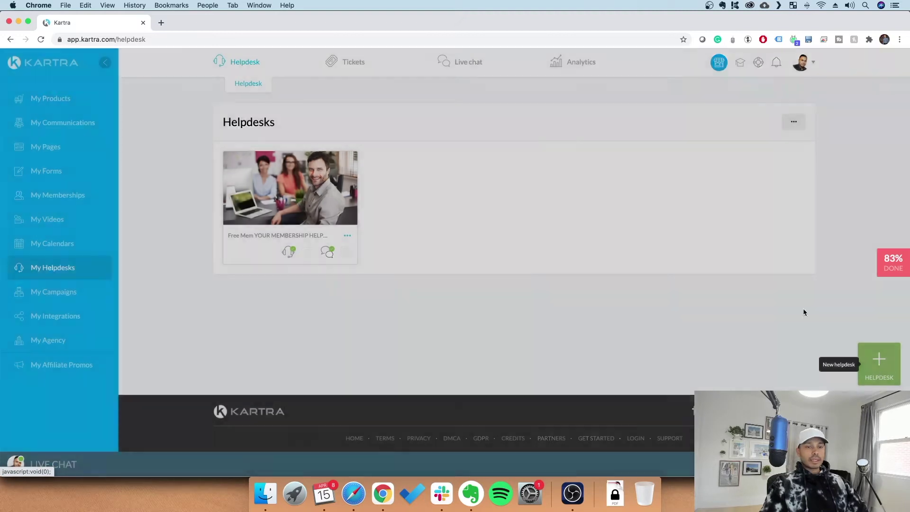
- Create a new helpdesk named "Example helpdesk" and look over its customization settings
{"action": "left_click", "coordinate": [444, 142]}
{"action": "type", "text": "Examp"}
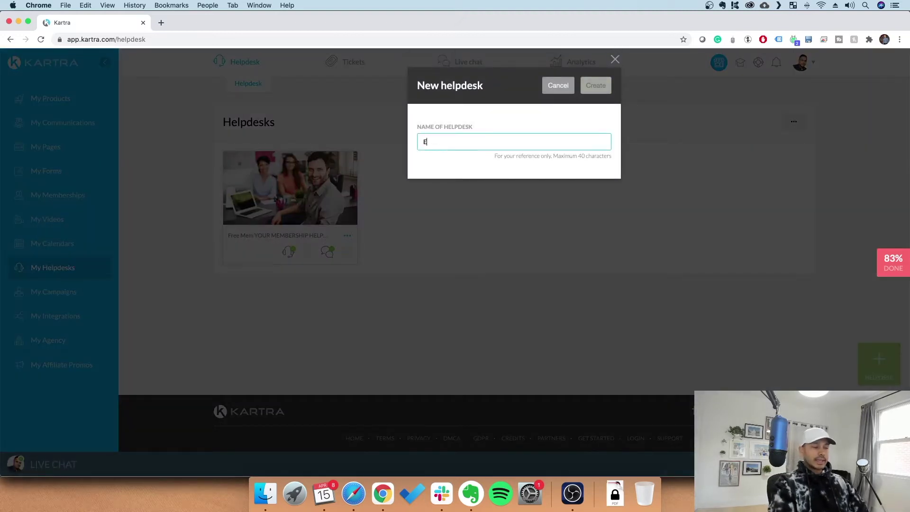
{"action": "type", "text": "le helpdesk"}
{"action": "left_click", "coordinate": [595, 86]}
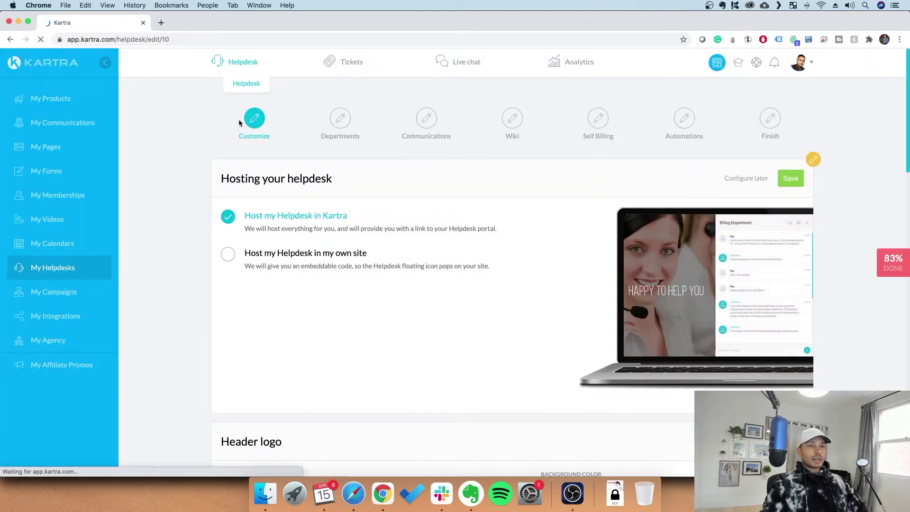
{"action": "scroll", "coordinate": [616, 164], "scroll_direction": "down", "scroll_amount": 2}
{"action": "scroll", "coordinate": [616, 164], "scroll_direction": "down", "scroll_amount": 3}
{"action": "scroll", "coordinate": [612, 163], "scroll_direction": "up", "scroll_amount": 5}
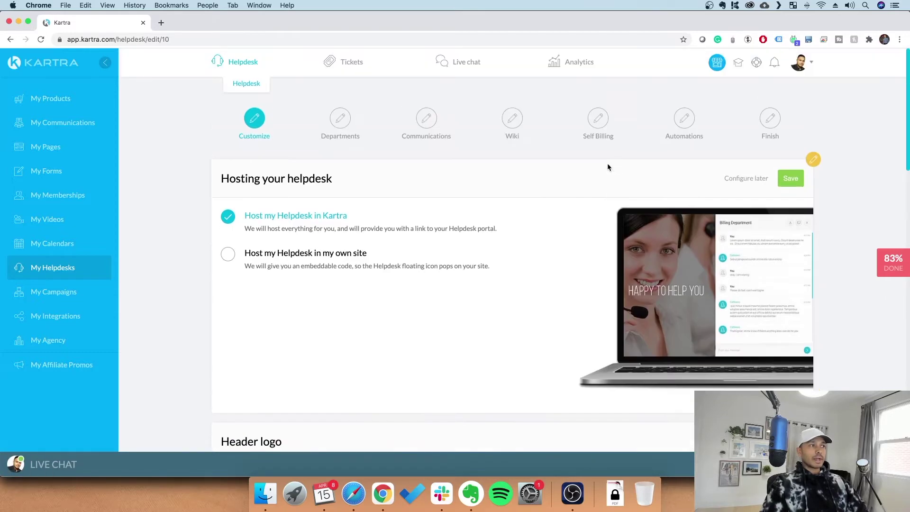
- Return to the helpdesk list and open the existing Free Mem membership helpdesk for editing
{"action": "left_click", "coordinate": [246, 84]}
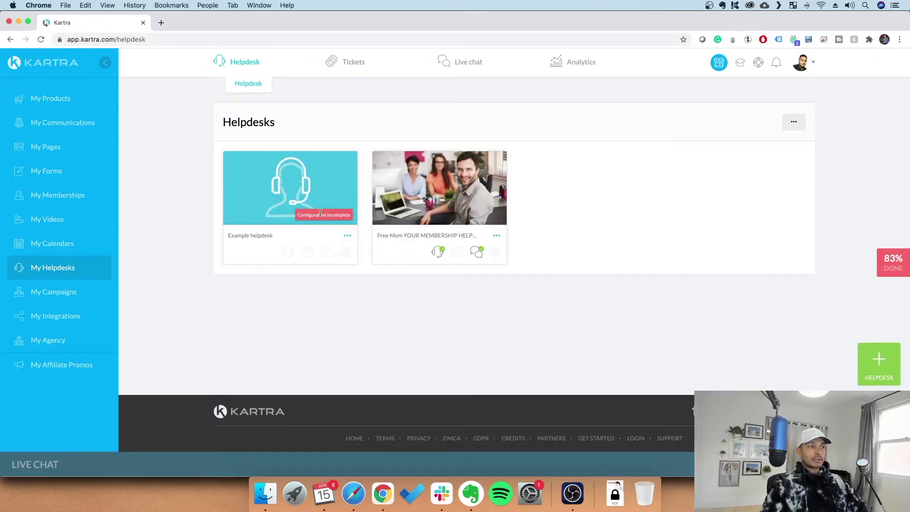
{"action": "left_click", "coordinate": [496, 236]}
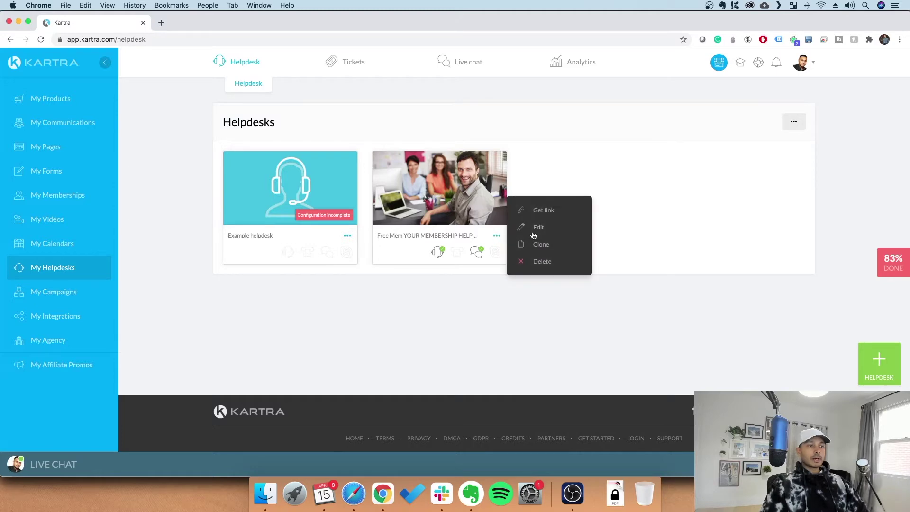
{"action": "left_click", "coordinate": [538, 230]}
{"action": "left_click", "coordinate": [597, 87]}
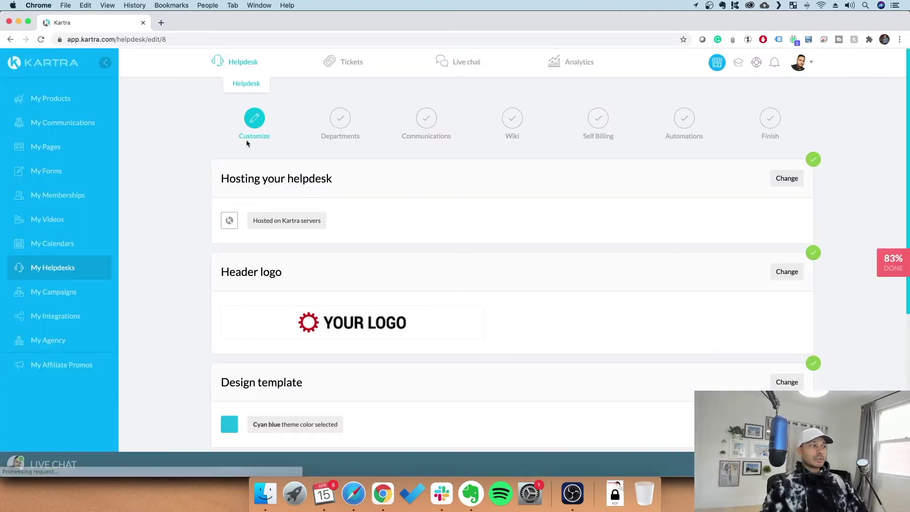
- Preview hosting the helpdesk on an own site, then choose "Host my Helpdesk in Kartra" and save the hosting settings
{"action": "left_click", "coordinate": [787, 179]}
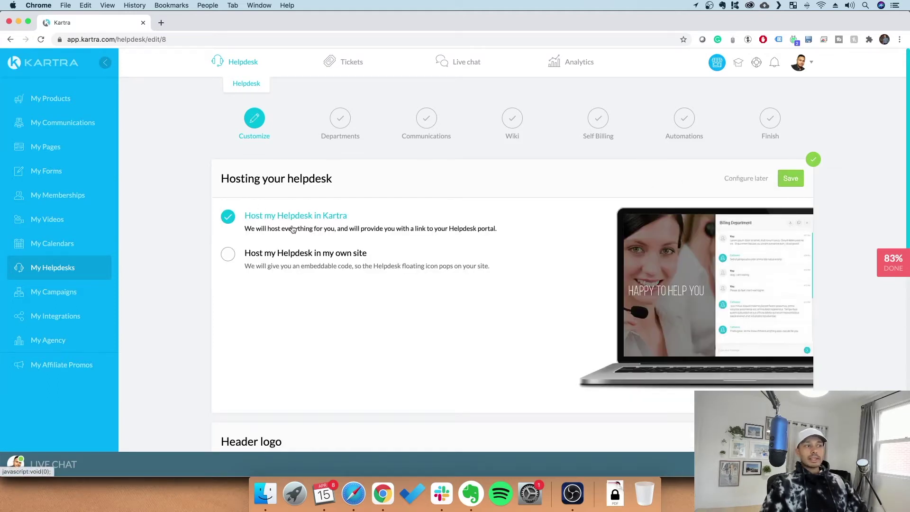
{"action": "left_click", "coordinate": [293, 254]}
{"action": "scroll", "coordinate": [293, 255], "scroll_direction": "down", "scroll_amount": 2}
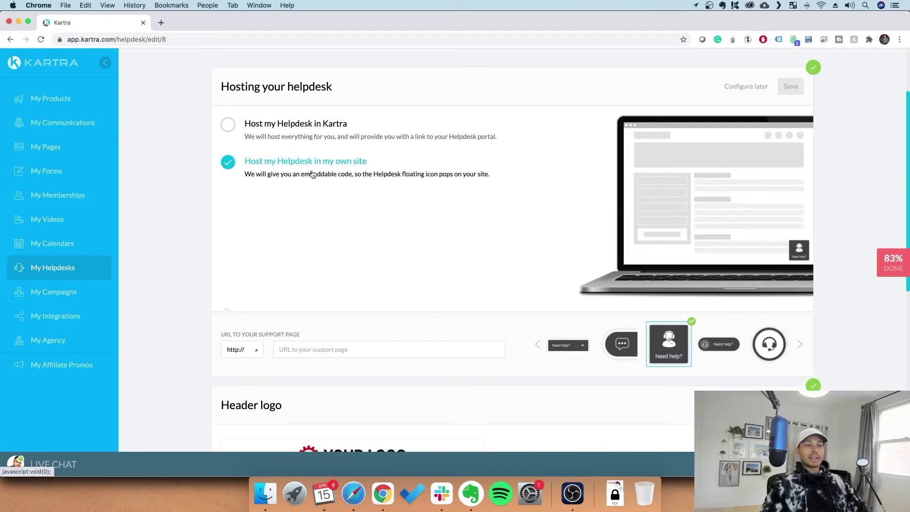
{"action": "left_click", "coordinate": [301, 129]}
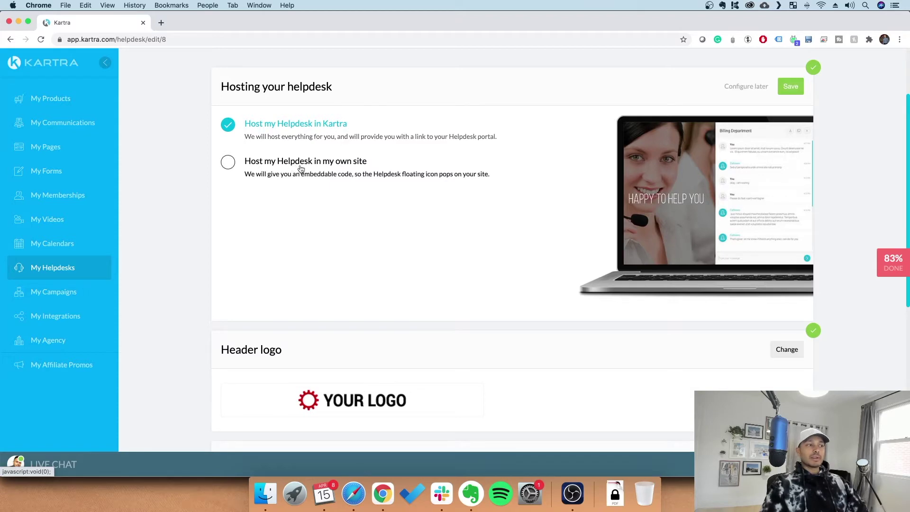
{"action": "scroll", "coordinate": [300, 168], "scroll_direction": "down", "scroll_amount": 3}
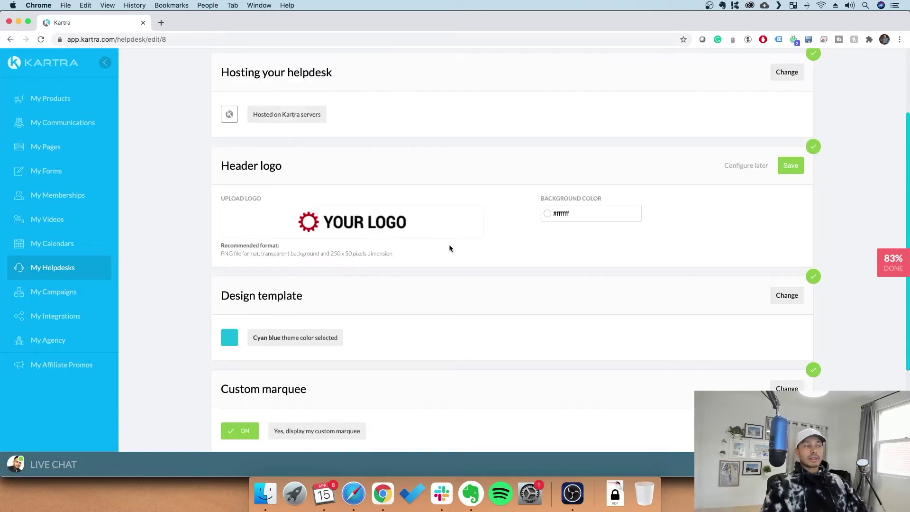
- Set the header logo's background color to rgb(255, 255, 255) and check the logo upload without replacing the image
{"action": "left_click", "coordinate": [569, 213]}
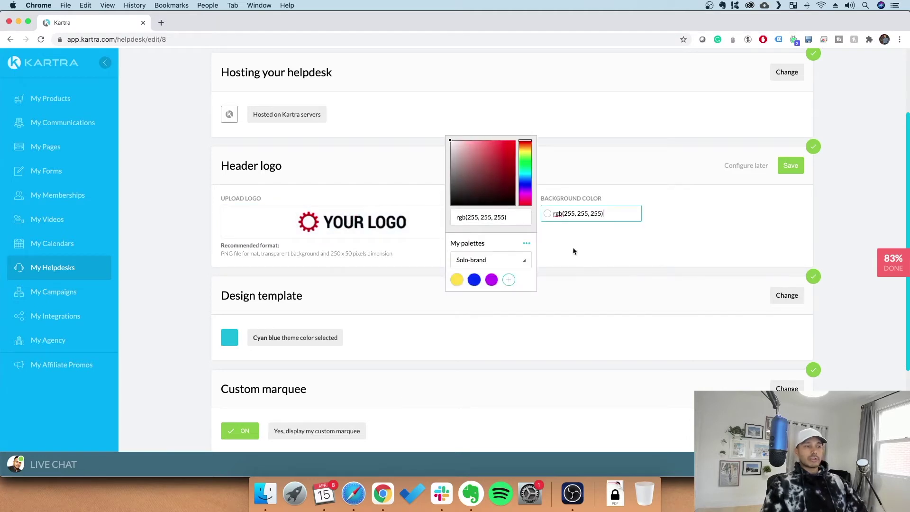
{"action": "left_click", "coordinate": [546, 248]}
{"action": "left_click", "coordinate": [352, 230]}
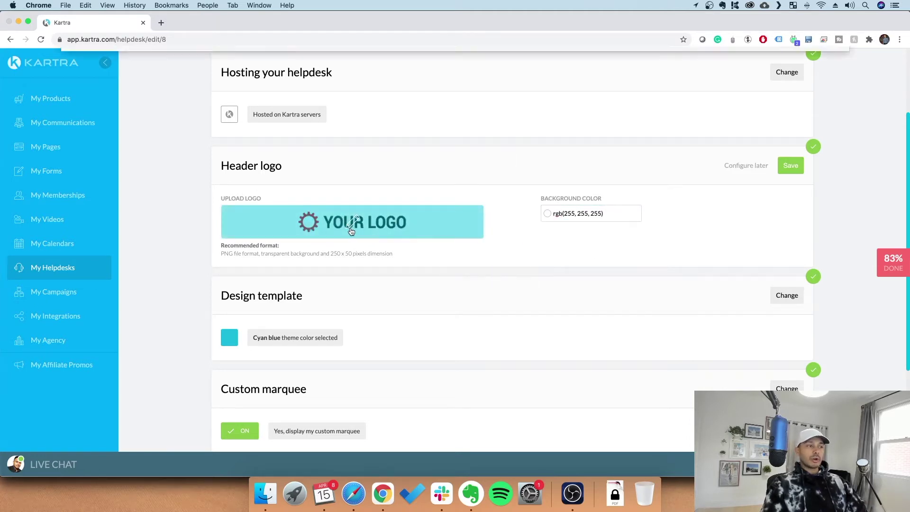
{"action": "left_click", "coordinate": [781, 395]}
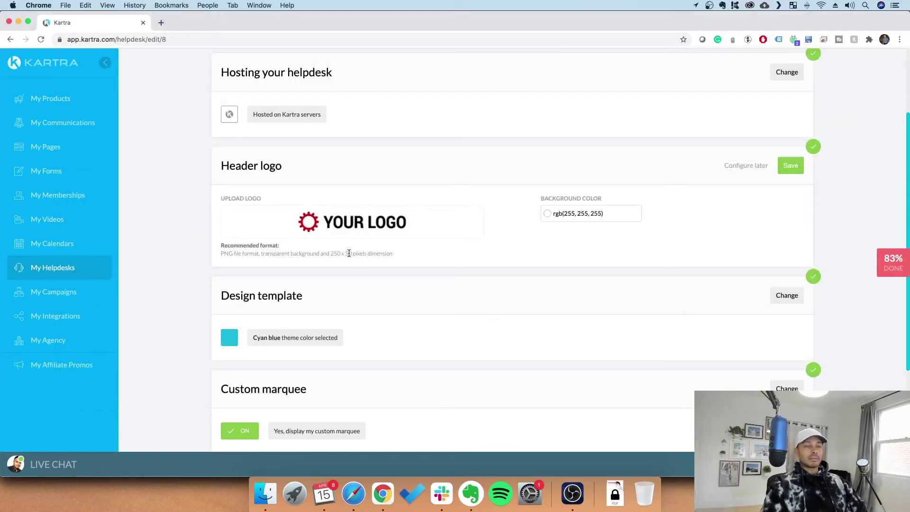
- Browse the login page design templates, choose the Violet blue theme color, and save the design template
{"action": "scroll", "coordinate": [535, 326], "scroll_direction": "down", "scroll_amount": 1}
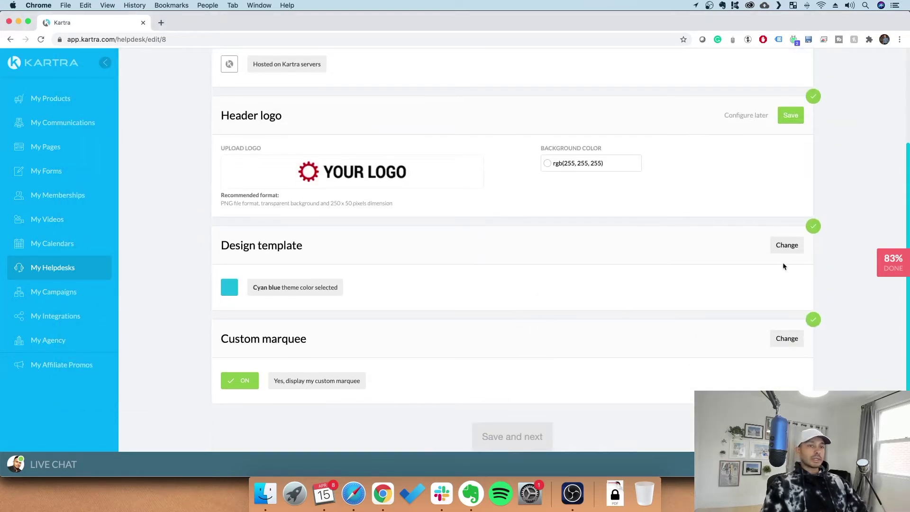
{"action": "left_click", "coordinate": [785, 246]}
{"action": "scroll", "coordinate": [198, 278], "scroll_direction": "down", "scroll_amount": 3}
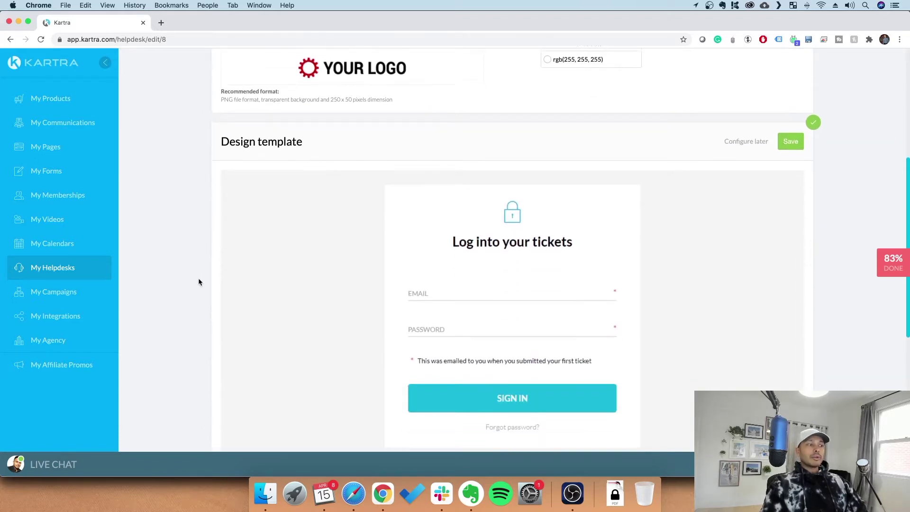
{"action": "scroll", "coordinate": [213, 274], "scroll_direction": "down", "scroll_amount": 3}
{"action": "left_click", "coordinate": [335, 331]}
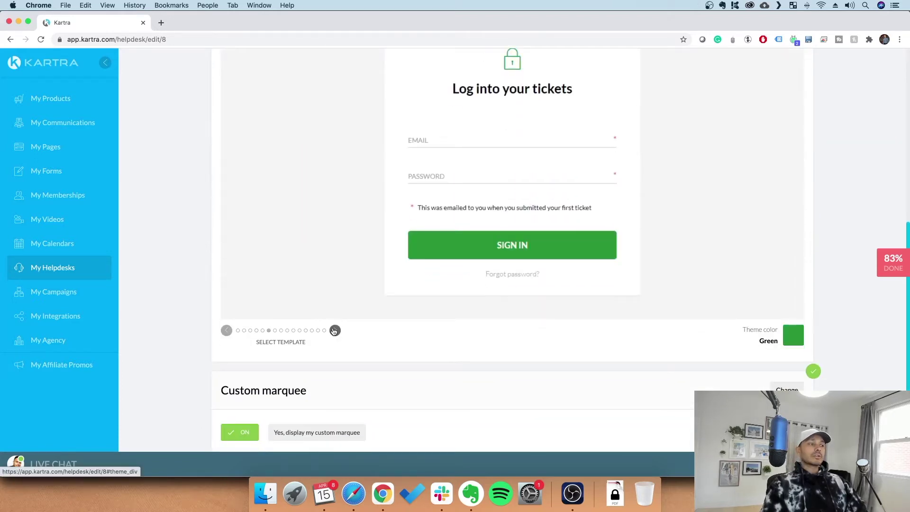
{"action": "left_click", "coordinate": [334, 330]}
{"action": "left_click", "coordinate": [334, 330]}
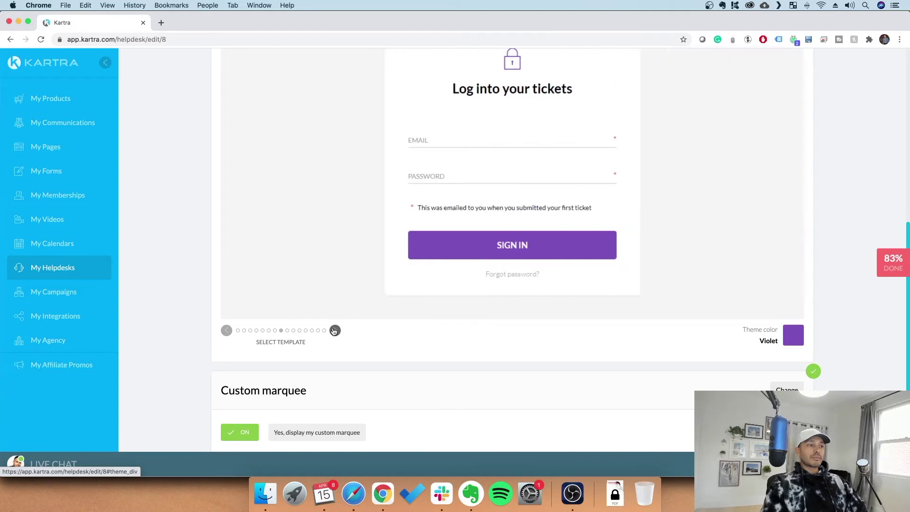
{"action": "scroll", "coordinate": [331, 331], "scroll_direction": "up", "scroll_amount": 2}
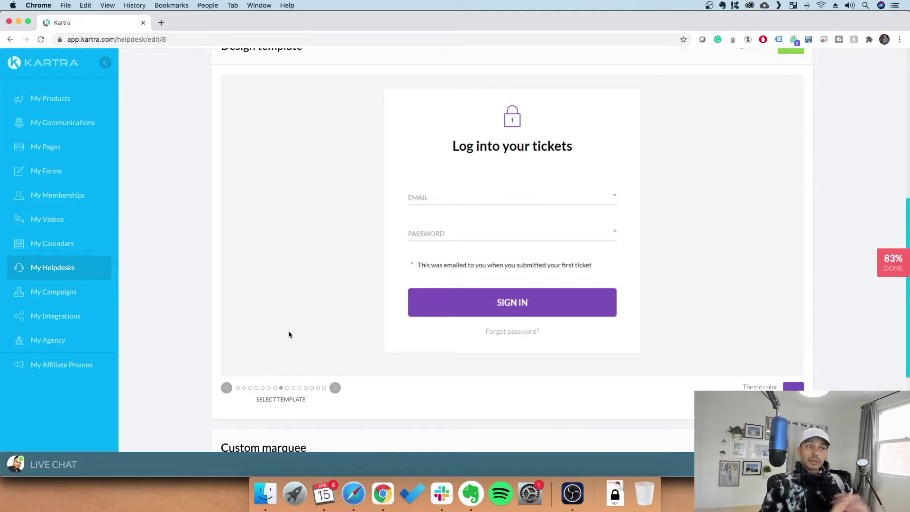
{"action": "left_click", "coordinate": [335, 387]}
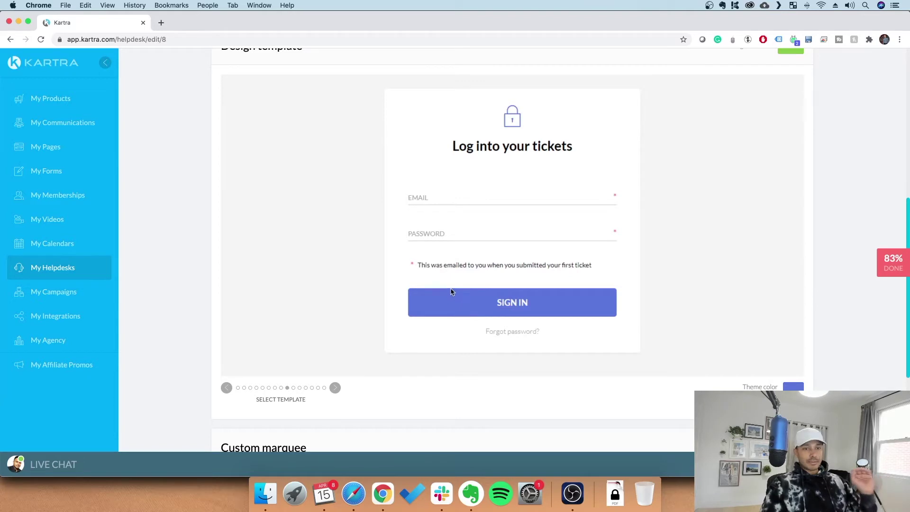
{"action": "scroll", "coordinate": [652, 361], "scroll_direction": "down", "scroll_amount": 1}
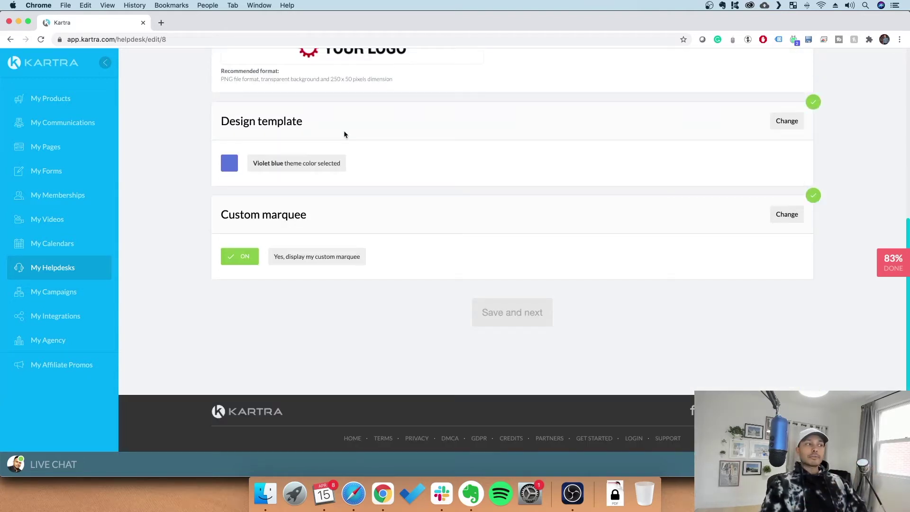
- Reopen the design template to review its login page preview and template choices, then save it again
{"action": "left_click", "coordinate": [785, 121]}
{"action": "scroll", "coordinate": [273, 351], "scroll_direction": "down", "scroll_amount": 3}
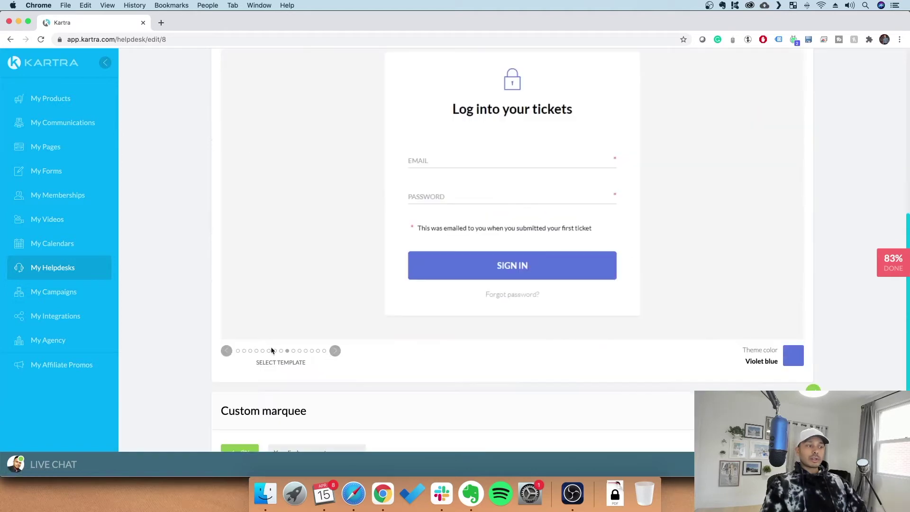
{"action": "scroll", "coordinate": [351, 354], "scroll_direction": "up", "scroll_amount": 4}
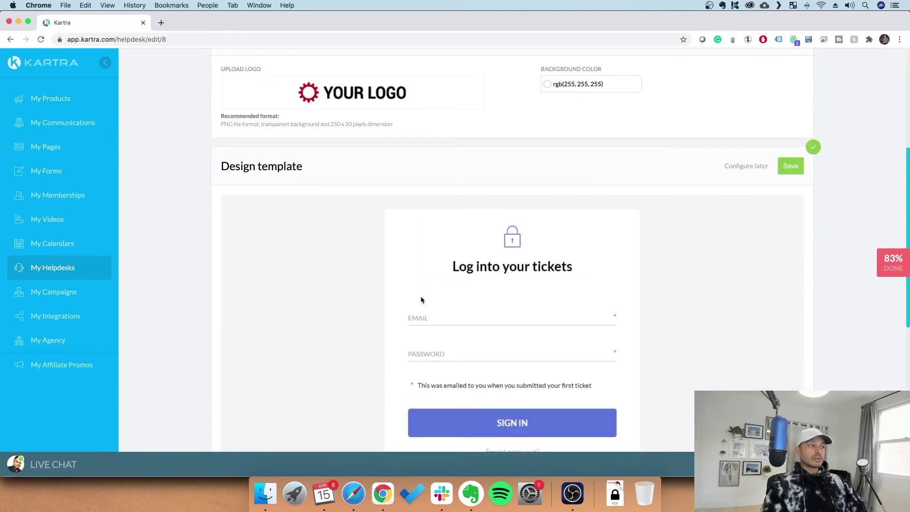
{"action": "left_click", "coordinate": [787, 173]}
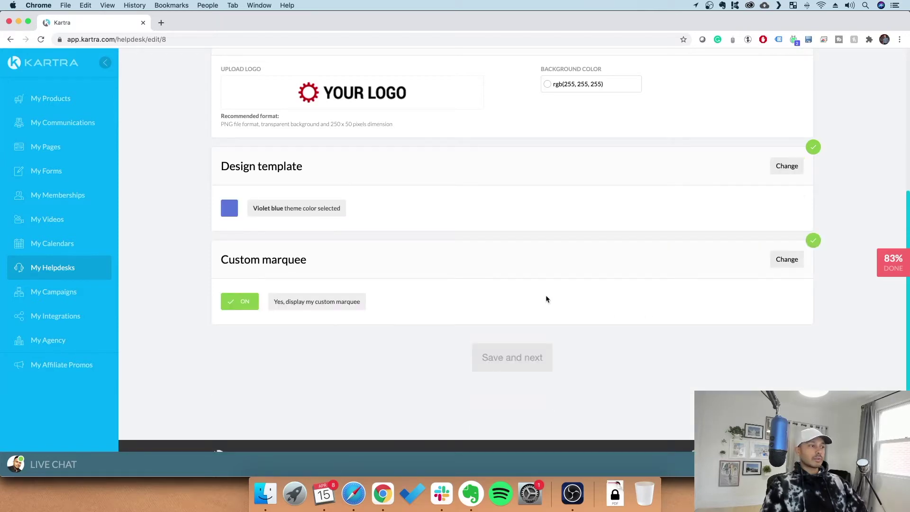
- Open the custom marquee settings and examine the banner image, marquee text, overlay options and ideal image size
{"action": "left_click", "coordinate": [785, 261]}
{"action": "scroll", "coordinate": [492, 284], "scroll_direction": "down", "scroll_amount": 3}
{"action": "scroll", "coordinate": [380, 249], "scroll_direction": "down", "scroll_amount": 1}
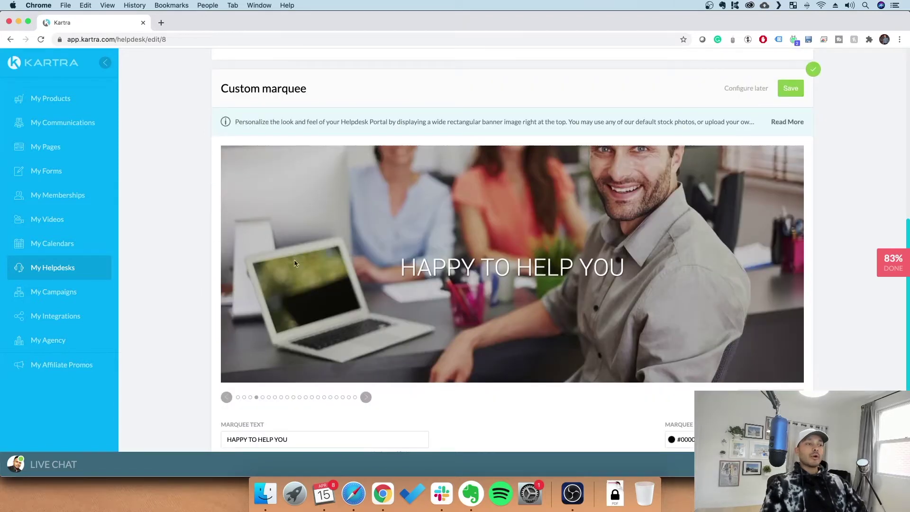
{"action": "scroll", "coordinate": [658, 277], "scroll_direction": "down", "scroll_amount": 2}
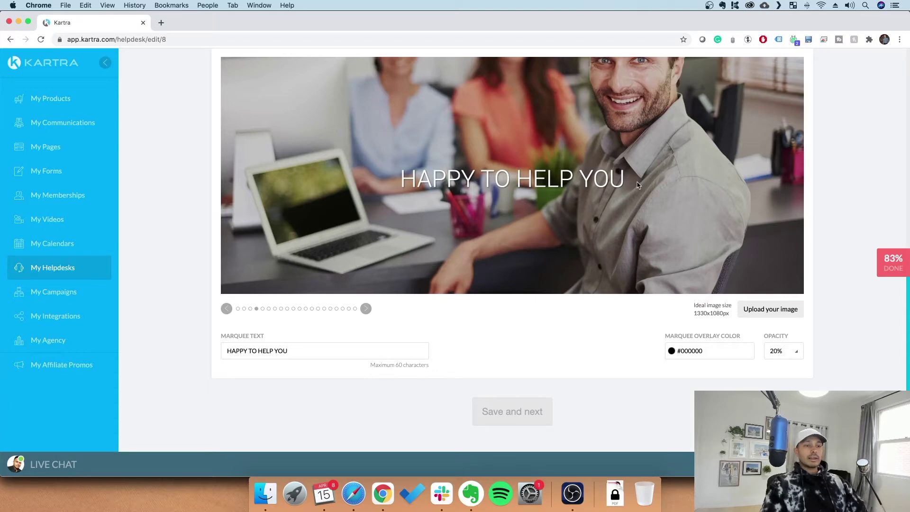
{"action": "left_click_drag", "start_coordinate": [693, 306], "coordinate": [728, 313]}
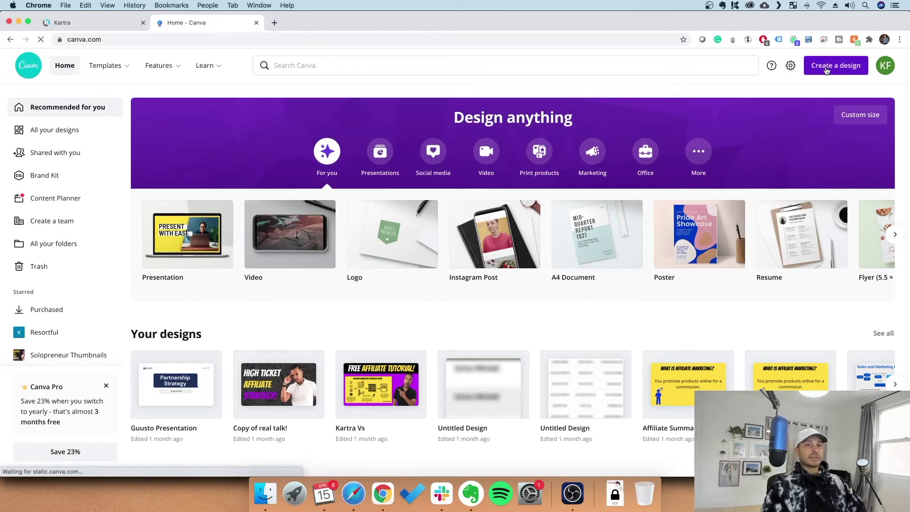
- In Canva, open the custom size fields for a new design, then return to the Kartra helpdesk settings
{"action": "left_click", "coordinate": [825, 70]}
{"action": "scroll", "coordinate": [782, 270], "scroll_direction": "down", "scroll_amount": 10}
{"action": "left_click", "coordinate": [784, 324]}
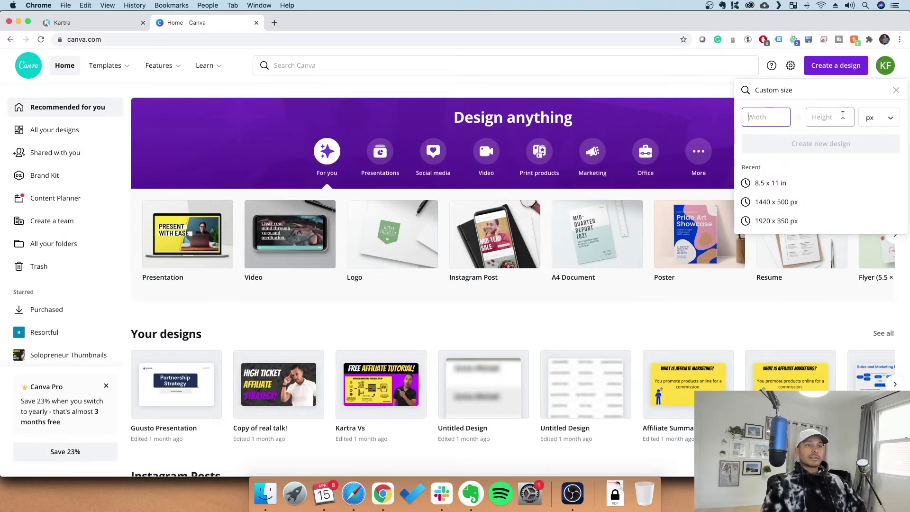
{"action": "left_click", "coordinate": [77, 25]}
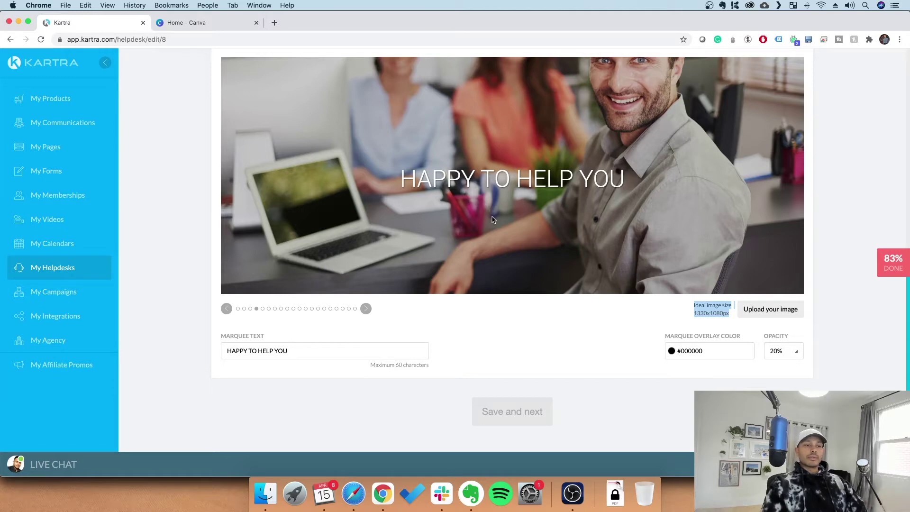
- Save the custom marquee with its stock banner image and "HAPPY TO HELP YOU" text
{"action": "left_click", "coordinate": [672, 311]}
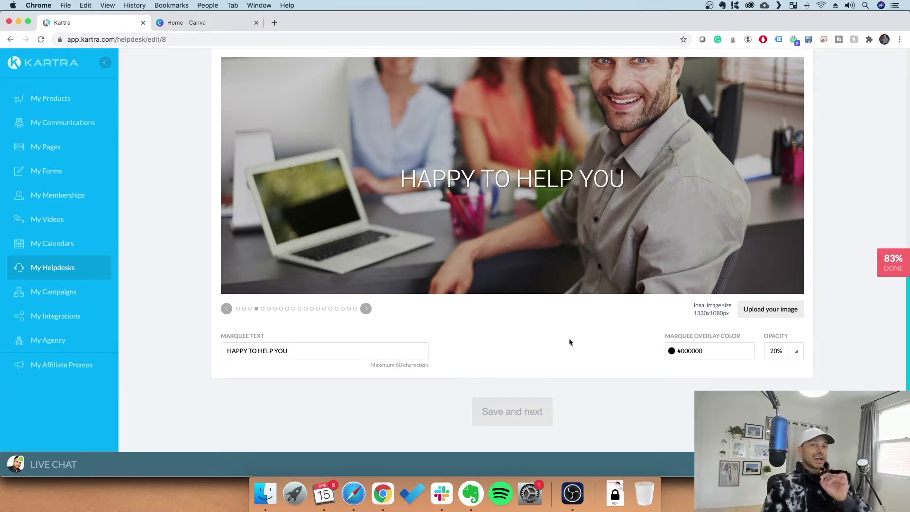
{"action": "scroll", "coordinate": [317, 369], "scroll_direction": "up", "scroll_amount": 5}
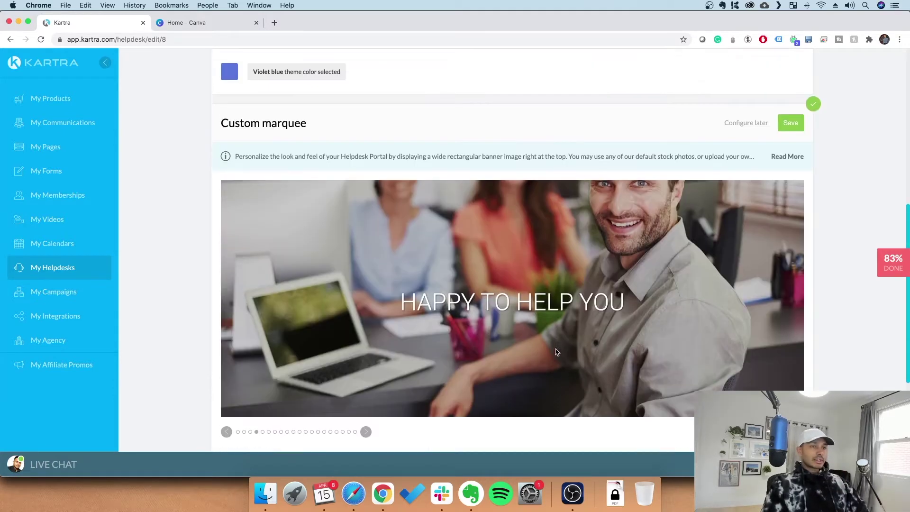
{"action": "left_click", "coordinate": [785, 142]}
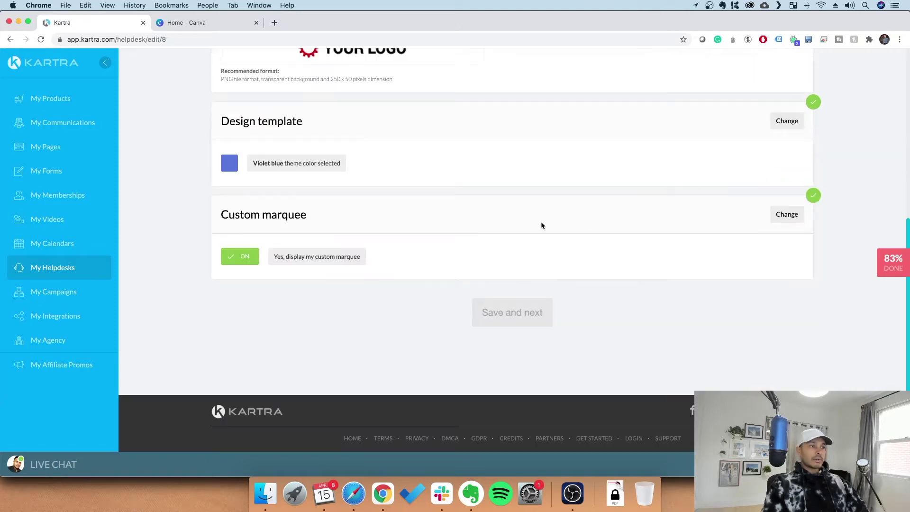
- Save the header logo section and continue from Customize to the Departments stage
{"action": "scroll", "coordinate": [556, 261], "scroll_direction": "up", "scroll_amount": 6}
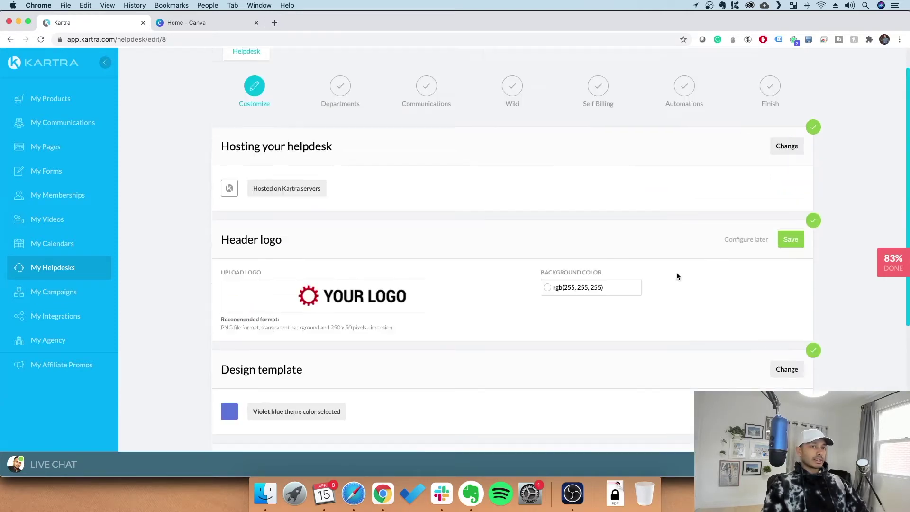
{"action": "left_click", "coordinate": [789, 271]}
{"action": "scroll", "coordinate": [649, 280], "scroll_direction": "down", "scroll_amount": 5}
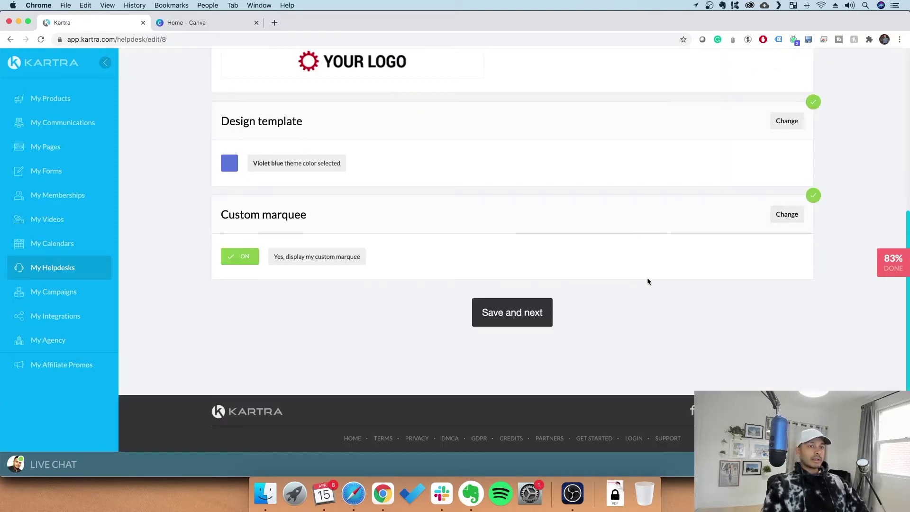
{"action": "left_click", "coordinate": [531, 315]}
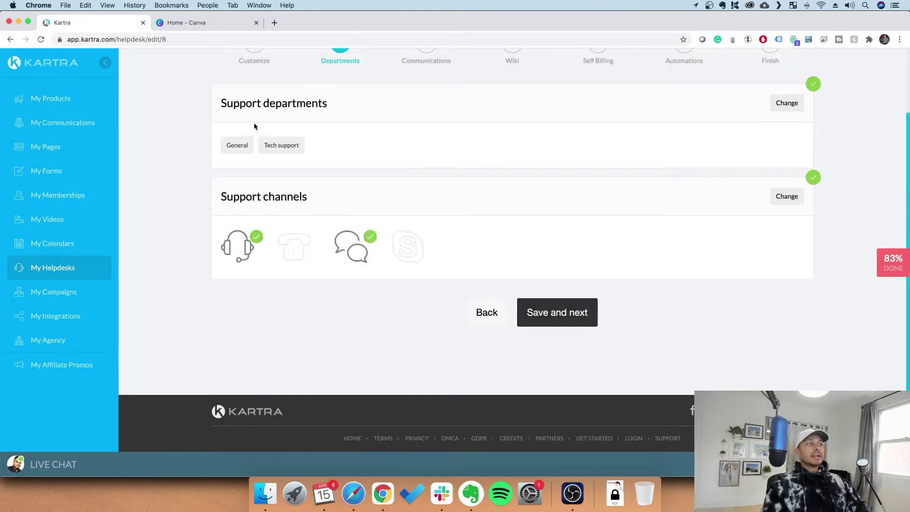
{"action": "scroll", "coordinate": [417, 143], "scroll_direction": "up", "scroll_amount": 2}
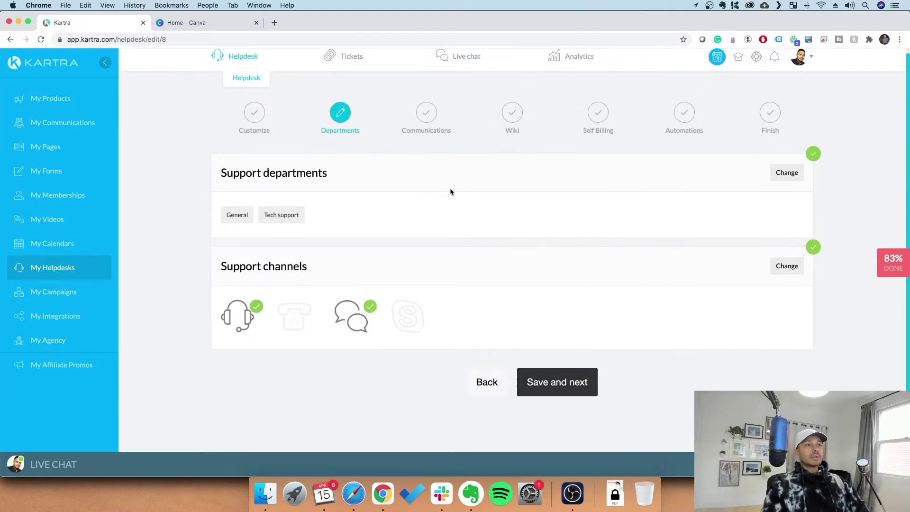
- Add a public support department named "Billing" and save the support departments section
{"action": "left_click", "coordinate": [786, 173]}
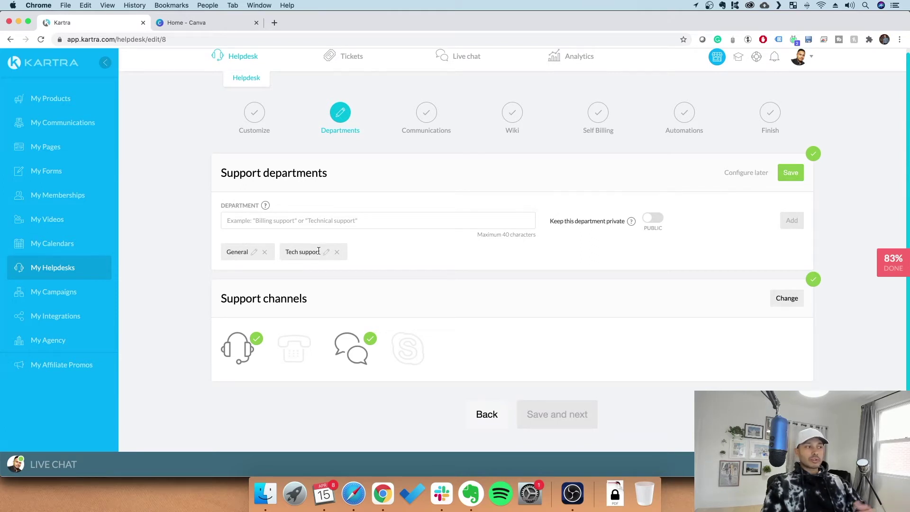
{"action": "left_click", "coordinate": [307, 221]}
{"action": "type", "text": "Bi"}
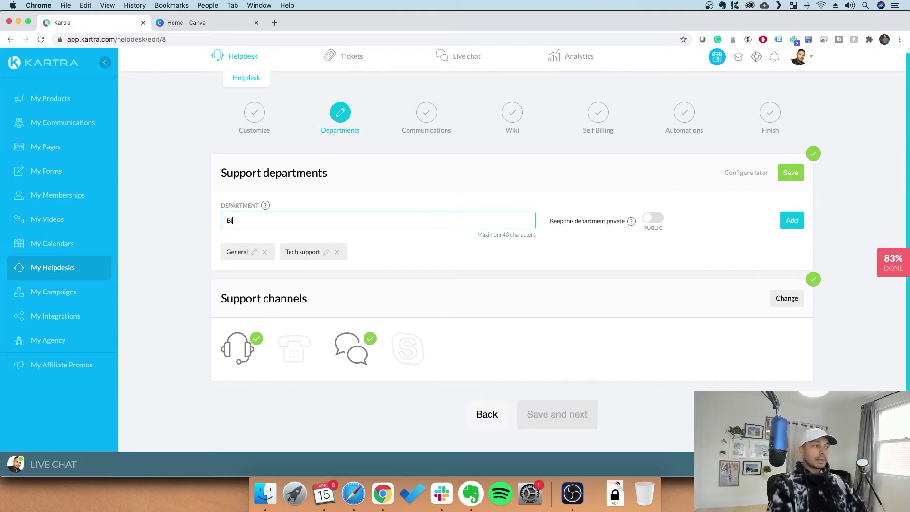
{"action": "type", "text": "lling"}
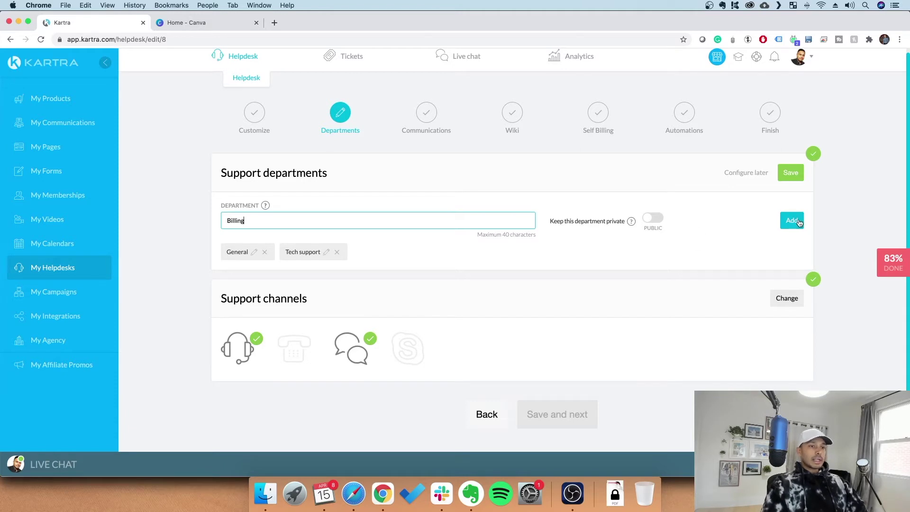
{"action": "left_click", "coordinate": [792, 221]}
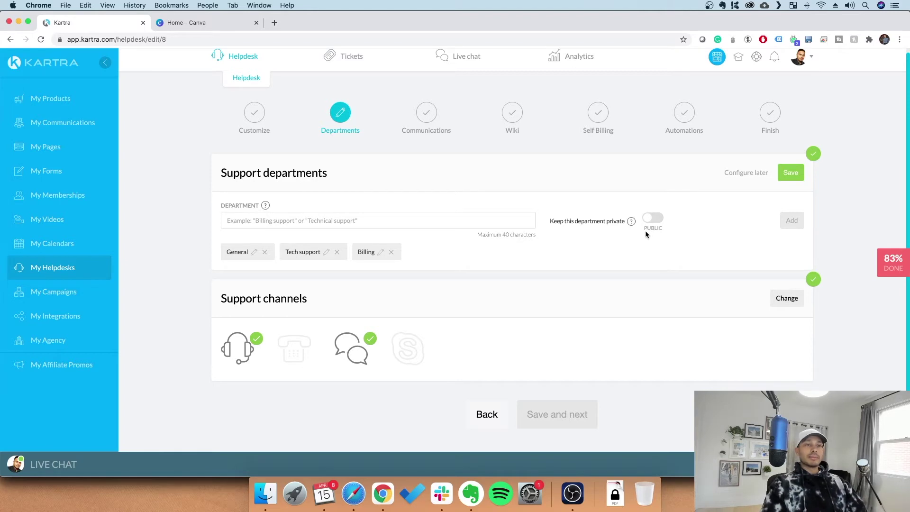
{"action": "left_click", "coordinate": [790, 174]}
- Open the support channels for editing and save the Support ticket channel with the tag line "Avrg. response time: 3 hours"
{"action": "left_click", "coordinate": [788, 265]}
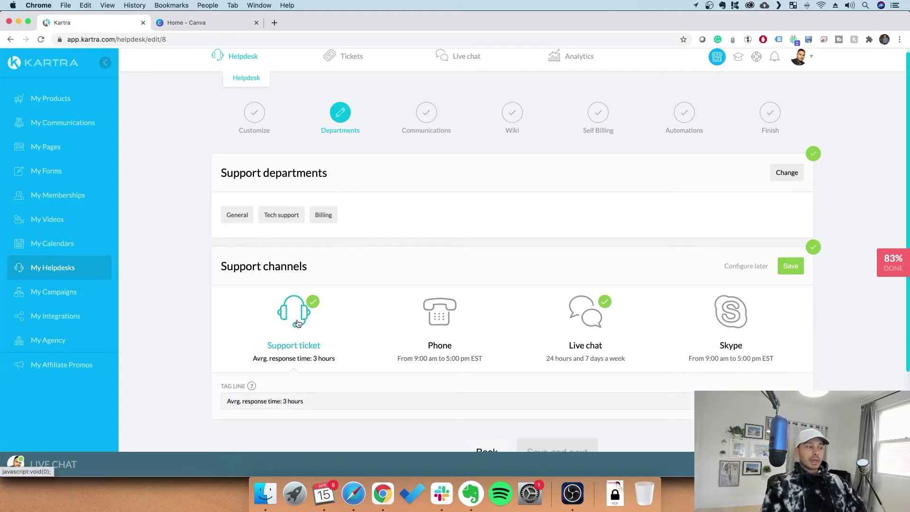
{"action": "scroll", "coordinate": [379, 360], "scroll_direction": "down", "scroll_amount": 1}
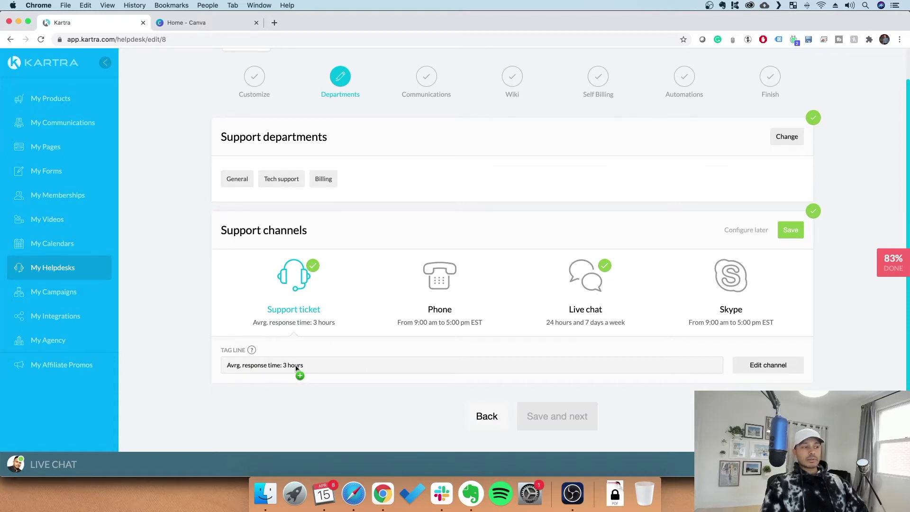
{"action": "left_click", "coordinate": [771, 368]}
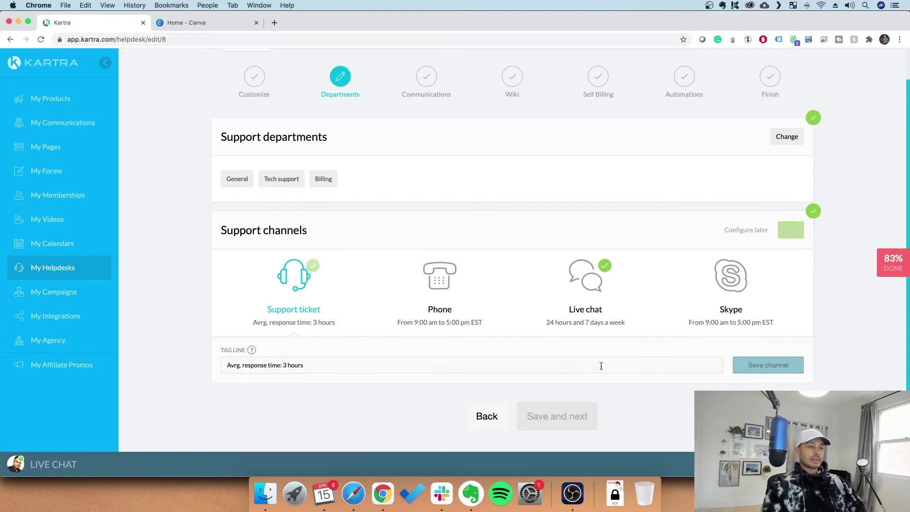
{"action": "key", "text": "Return"}
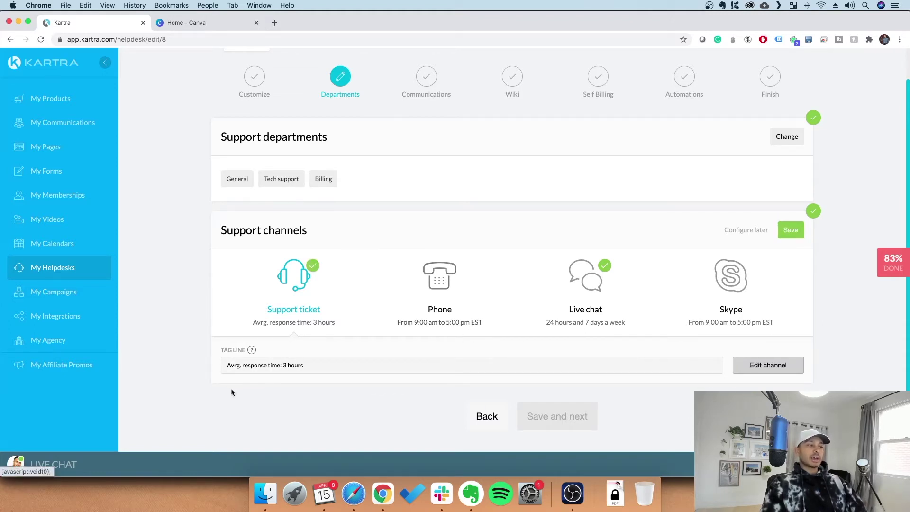
- Review the Phone, Live chat and Skype channel settings, then save the support channels and continue to the Communications stage
{"action": "left_click", "coordinate": [444, 272]}
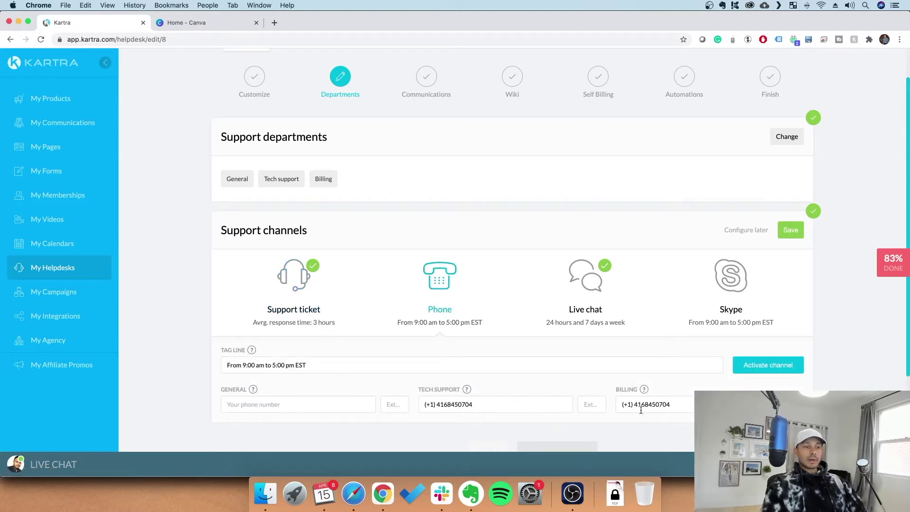
{"action": "left_click", "coordinate": [593, 292]}
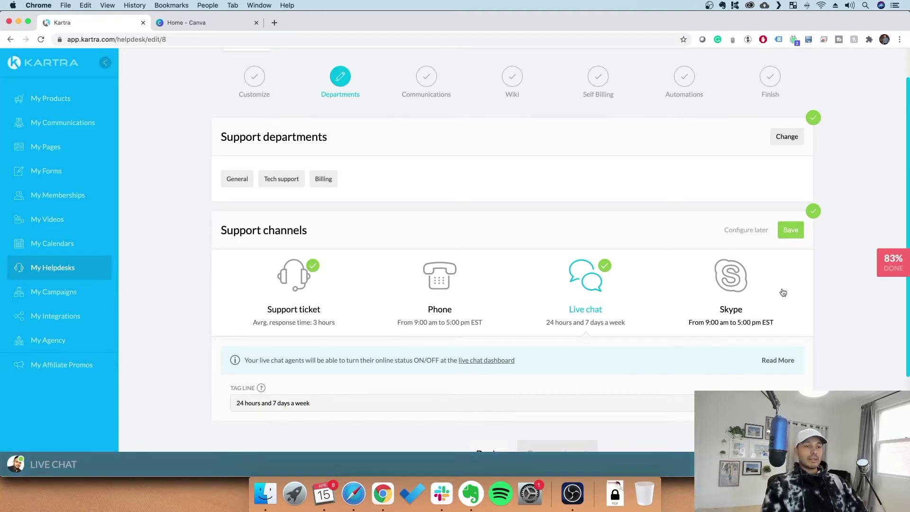
{"action": "left_click", "coordinate": [723, 285]}
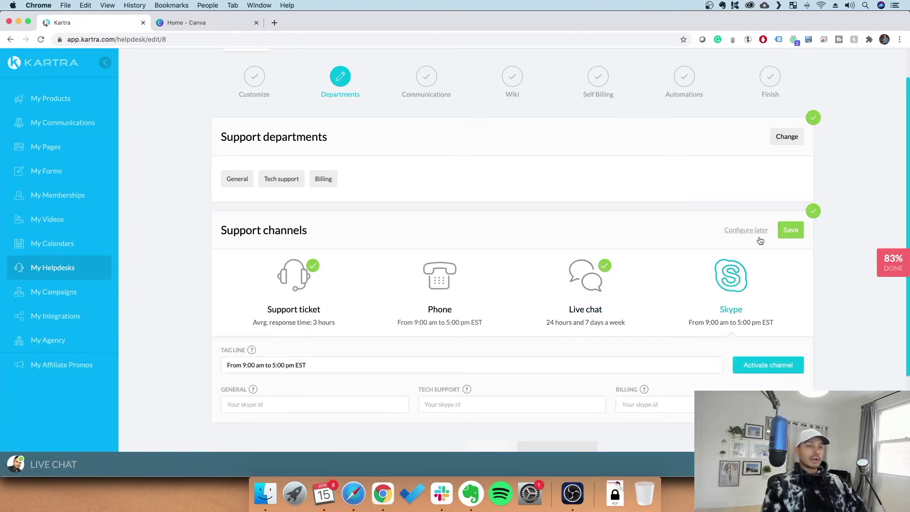
{"action": "left_click", "coordinate": [791, 232]}
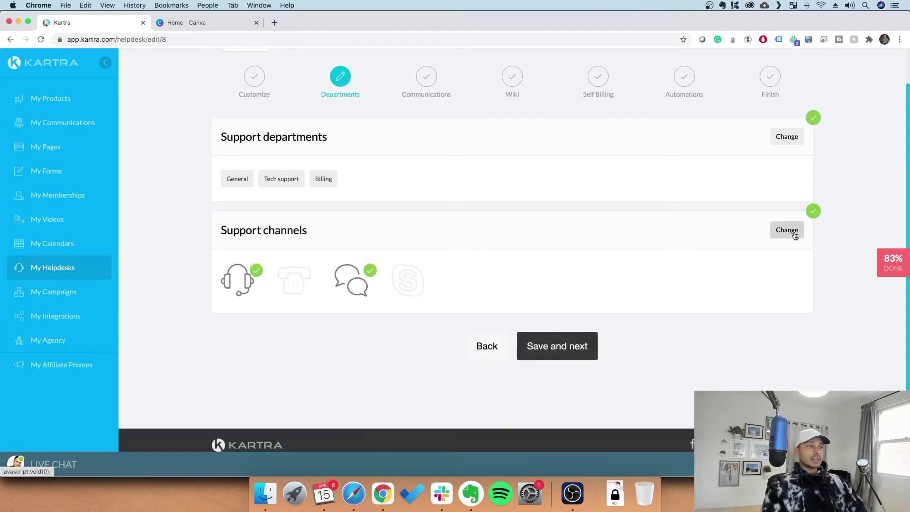
{"action": "left_click", "coordinate": [548, 345]}
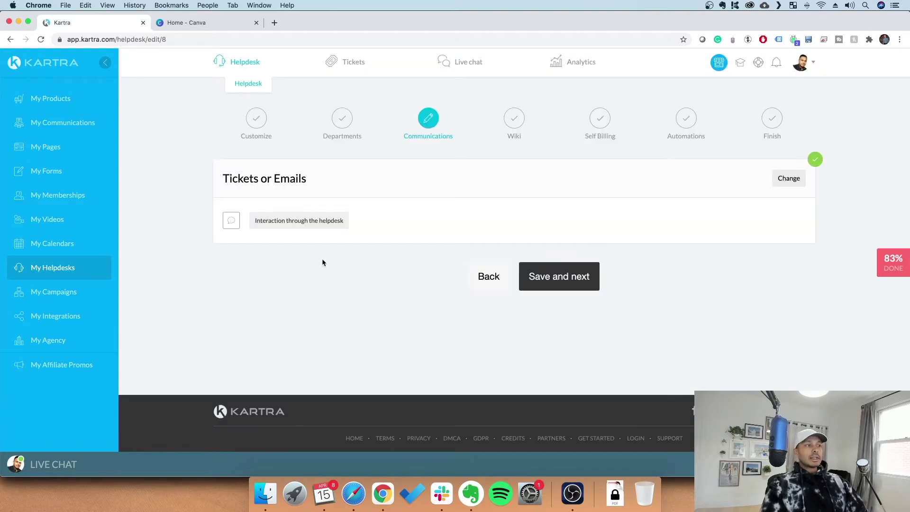
- Save the Tickets or Emails section with "Interact exclusively through the helpdesk" selected and continue to the Wiki stage
{"action": "left_click", "coordinate": [773, 180]}
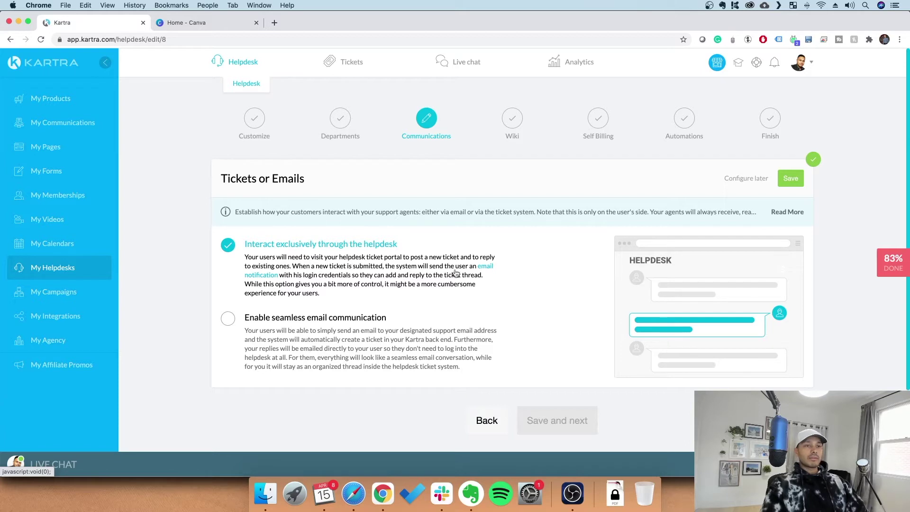
{"action": "left_click", "coordinate": [788, 179]}
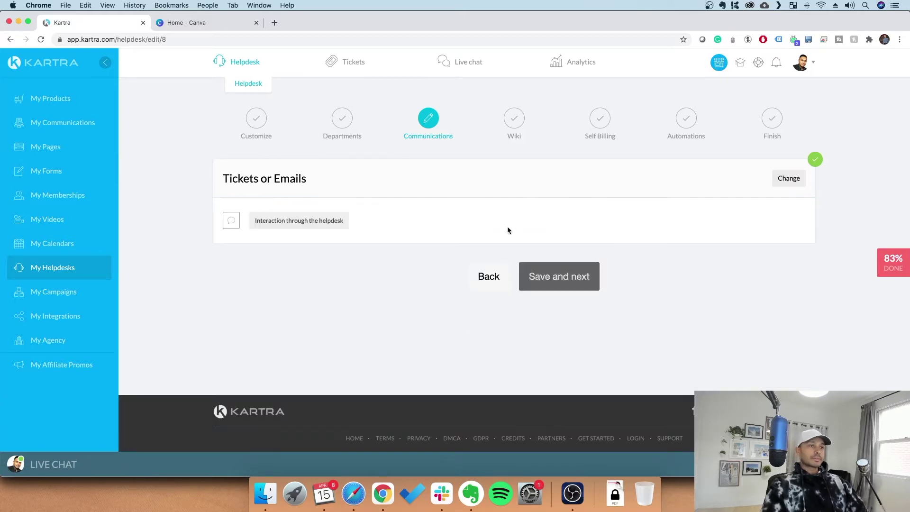
{"action": "left_click", "coordinate": [558, 276]}
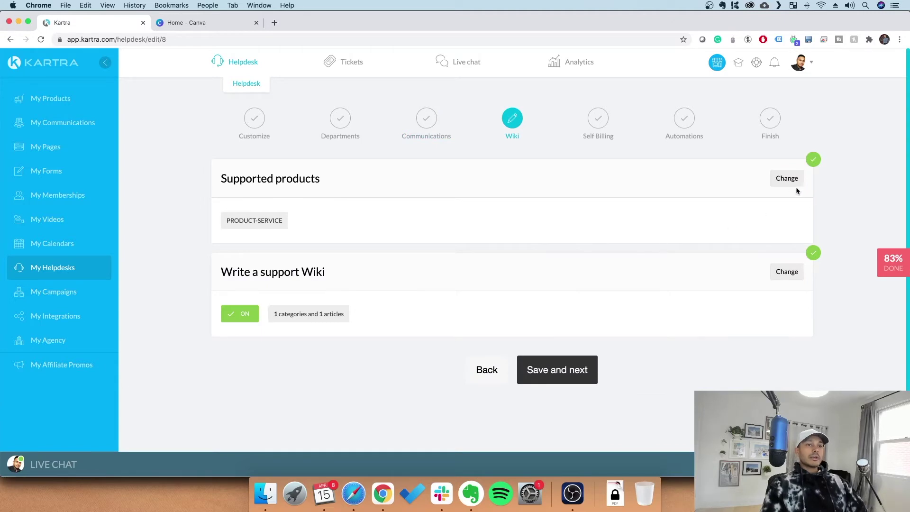
- Add a supported product named "sfsd" and save the supported products section
{"action": "left_click", "coordinate": [786, 179]}
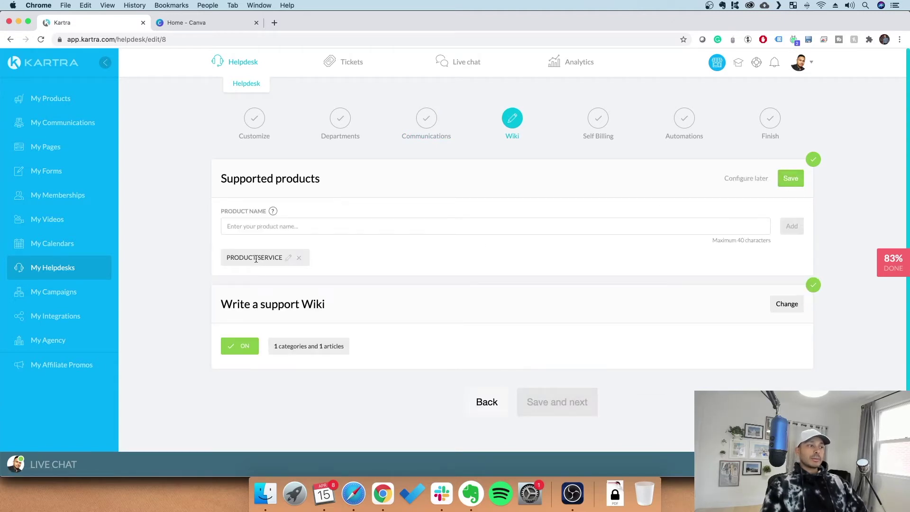
{"action": "left_click", "coordinate": [262, 227]}
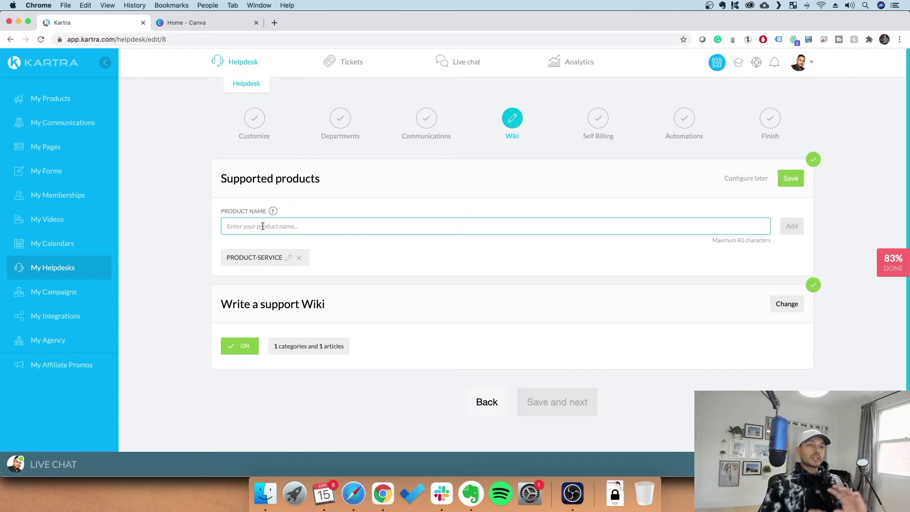
{"action": "left_click", "coordinate": [329, 209]}
{"action": "left_click", "coordinate": [715, 229]}
{"action": "type", "text": "sfsd"}
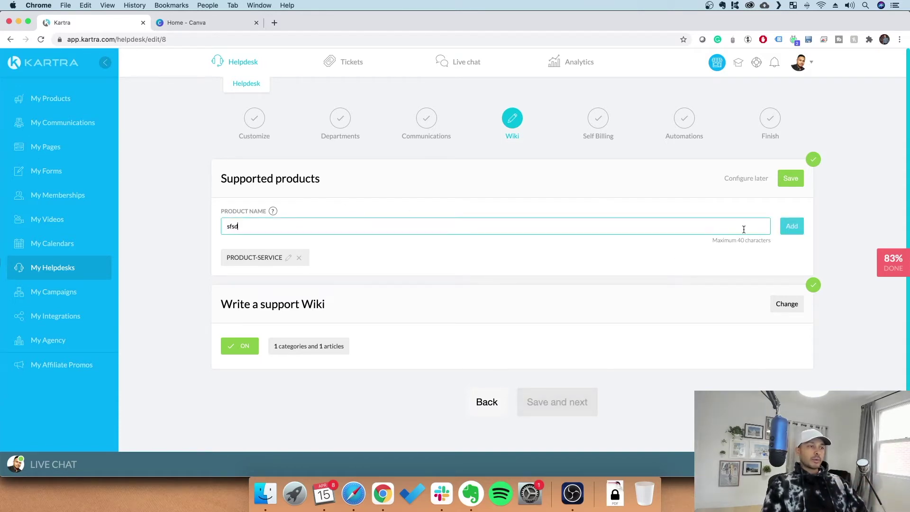
{"action": "left_click", "coordinate": [791, 227]}
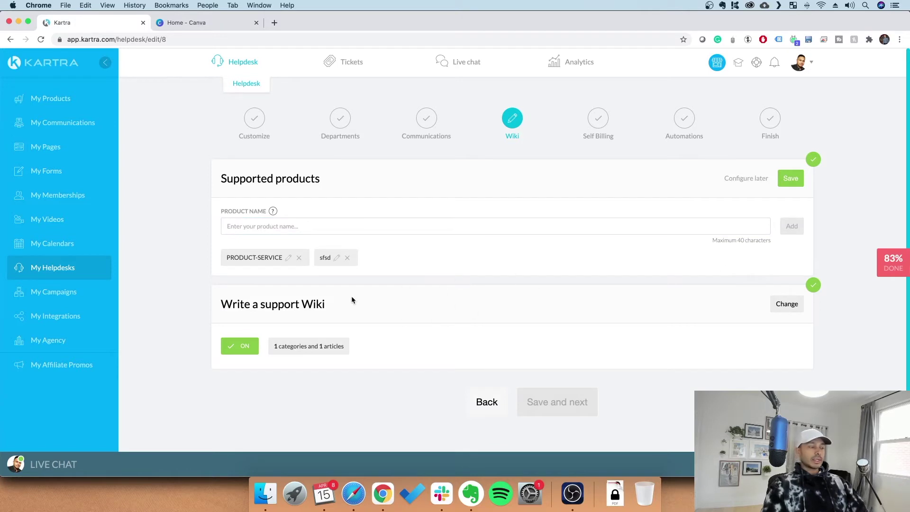
{"action": "left_click", "coordinate": [790, 178]}
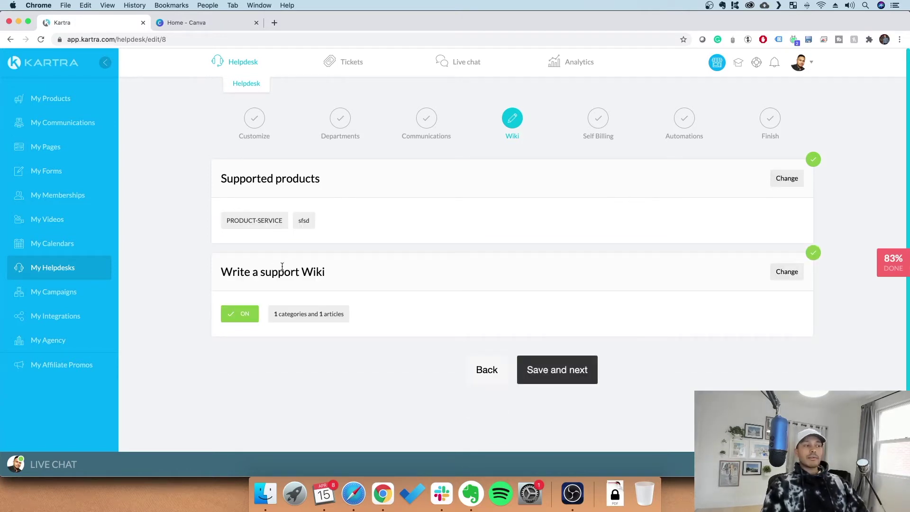
- Open the support wiki settings and examine the Login Issues category and the new category fields without creating a category
{"action": "left_click", "coordinate": [787, 272]}
{"action": "scroll", "coordinate": [718, 316], "scroll_direction": "down", "scroll_amount": 2}
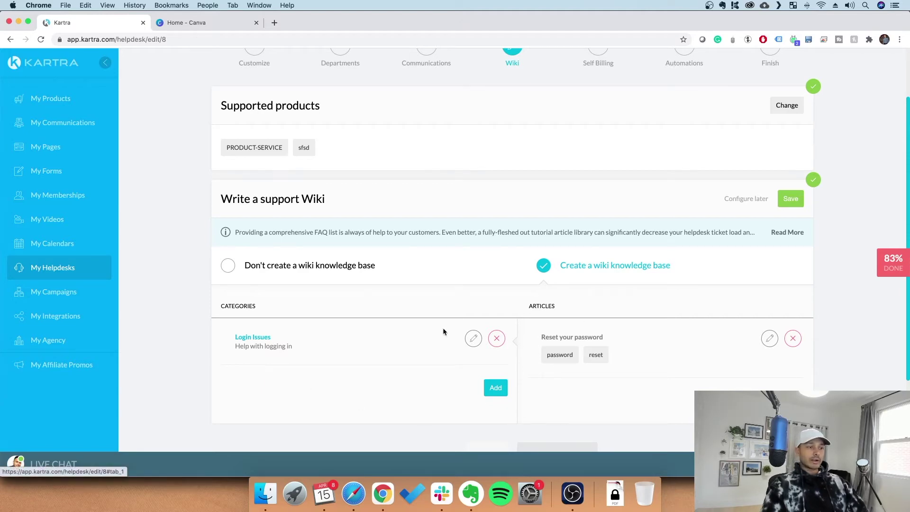
{"action": "left_click", "coordinate": [474, 338]}
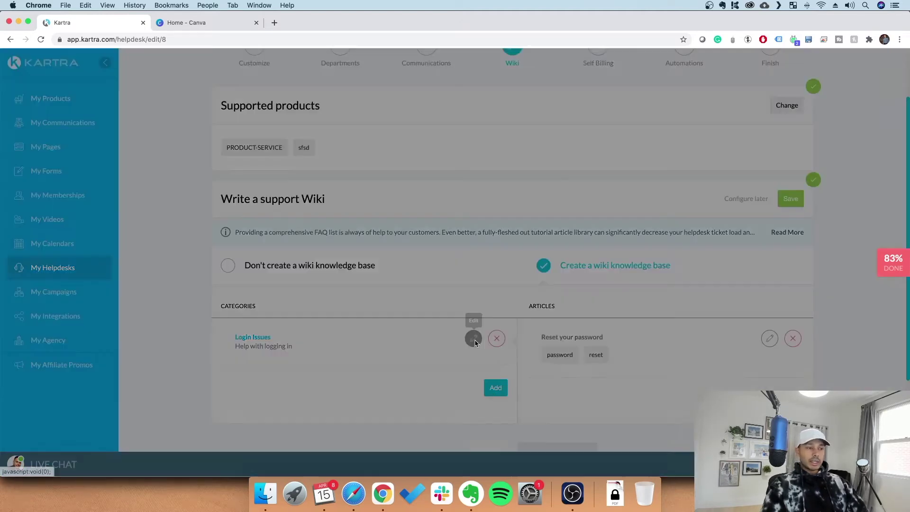
{"action": "left_click", "coordinate": [615, 60]}
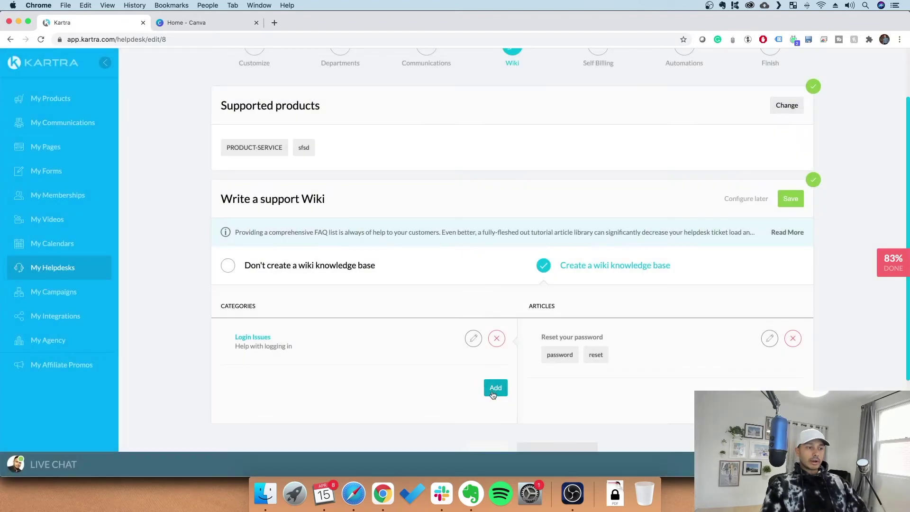
{"action": "left_click", "coordinate": [494, 387]}
{"action": "left_click", "coordinate": [448, 141]}
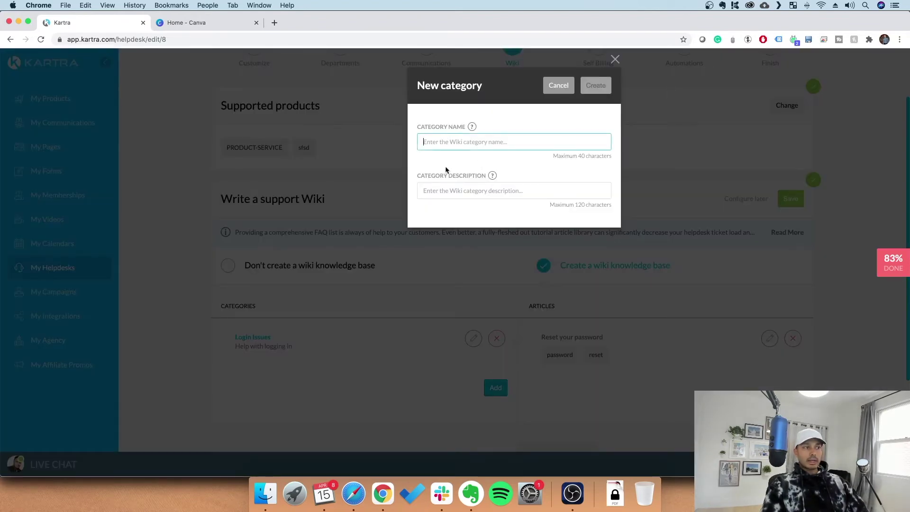
{"action": "left_click", "coordinate": [557, 85]}
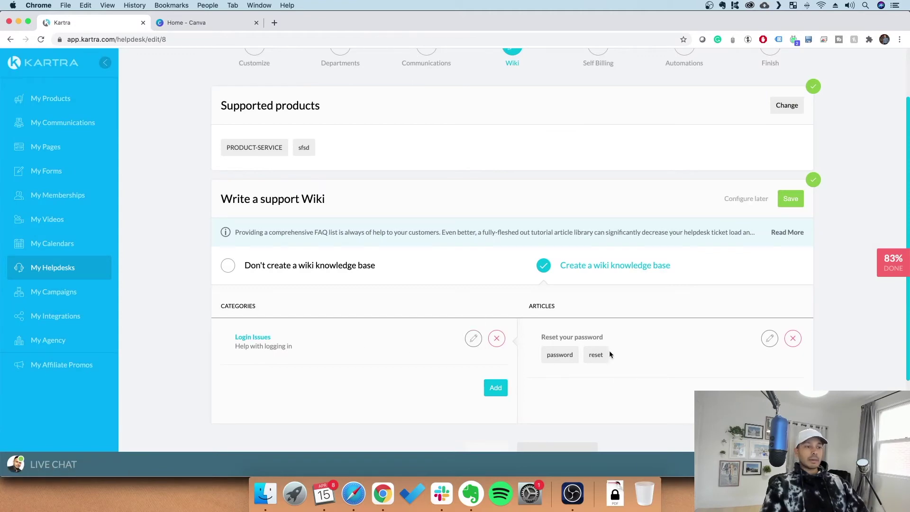
- Review the "Reset your password" article's body, search keywords and products without editing it, then continue to the Self Billing stage
{"action": "left_click", "coordinate": [768, 339]}
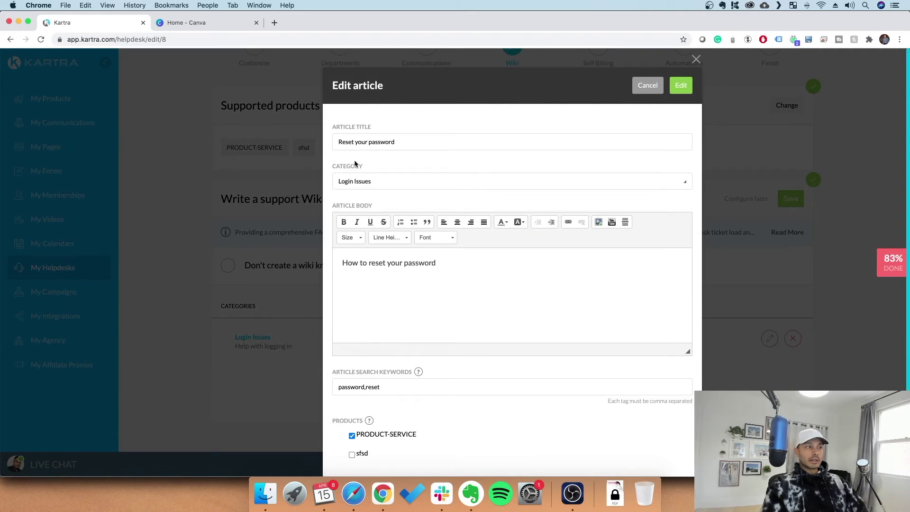
{"action": "scroll", "coordinate": [499, 312], "scroll_direction": "down", "scroll_amount": 1}
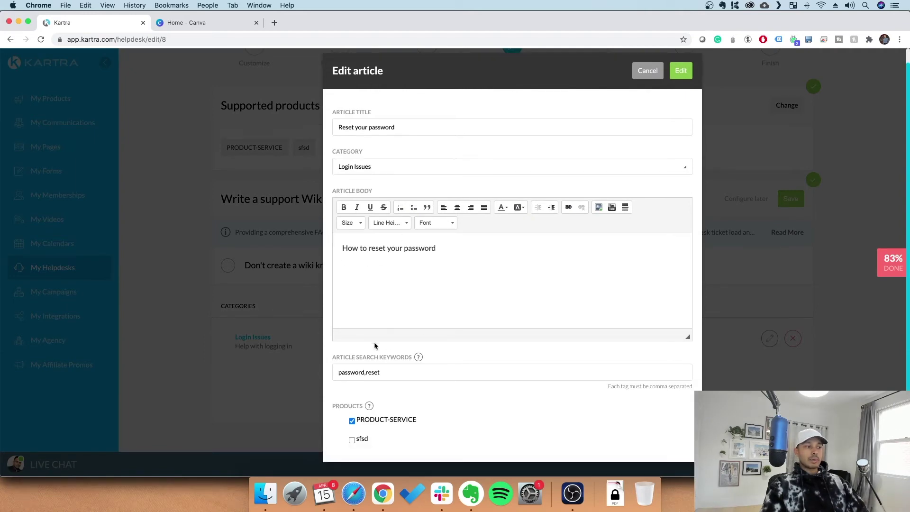
{"action": "left_click", "coordinate": [399, 372]}
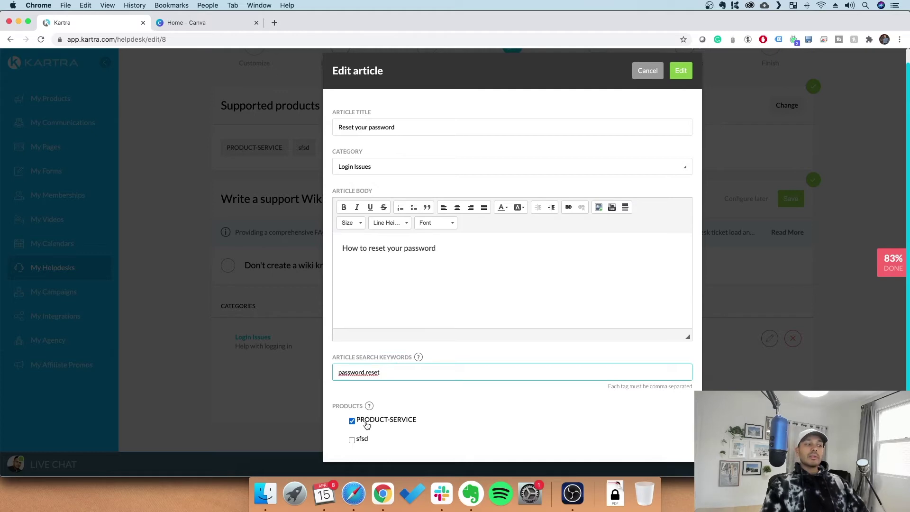
{"action": "left_click", "coordinate": [647, 70]}
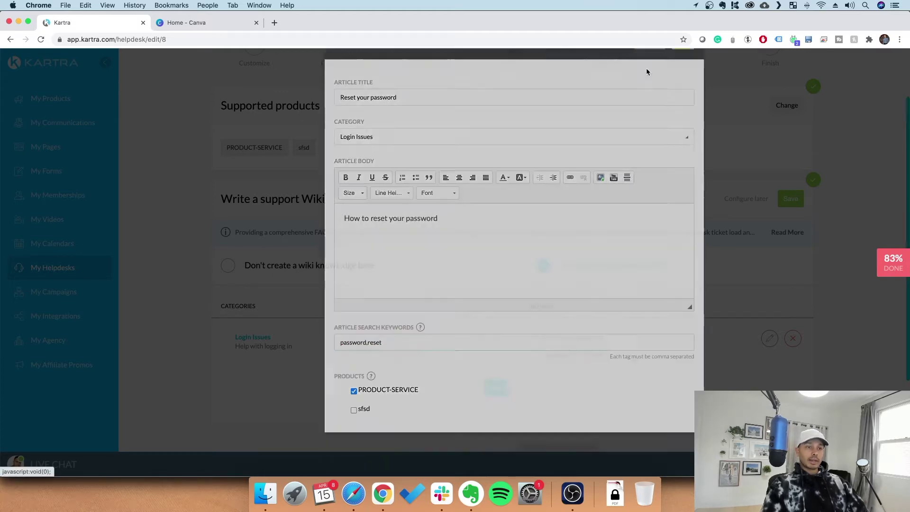
{"action": "left_click", "coordinate": [791, 400]}
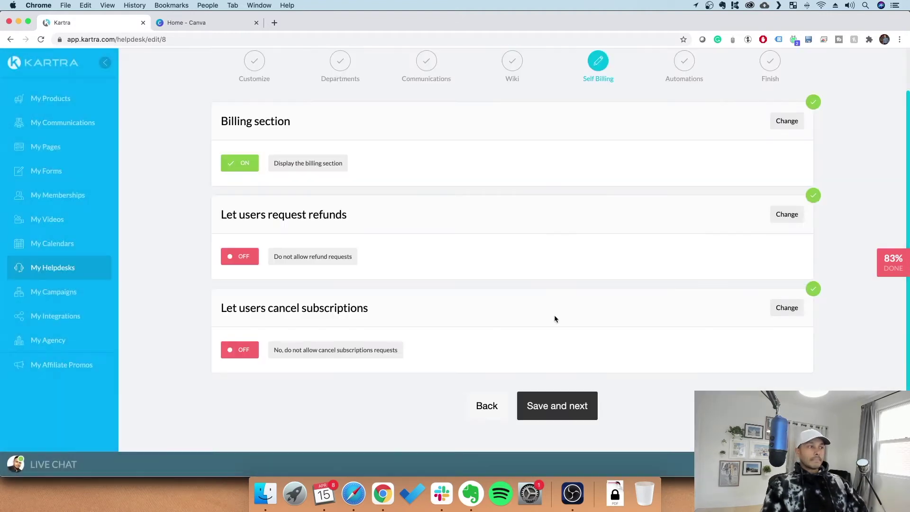
- Save the billing section as displayed and the refund setting as "No, do not allow refund requests"
{"action": "left_click", "coordinate": [783, 121]}
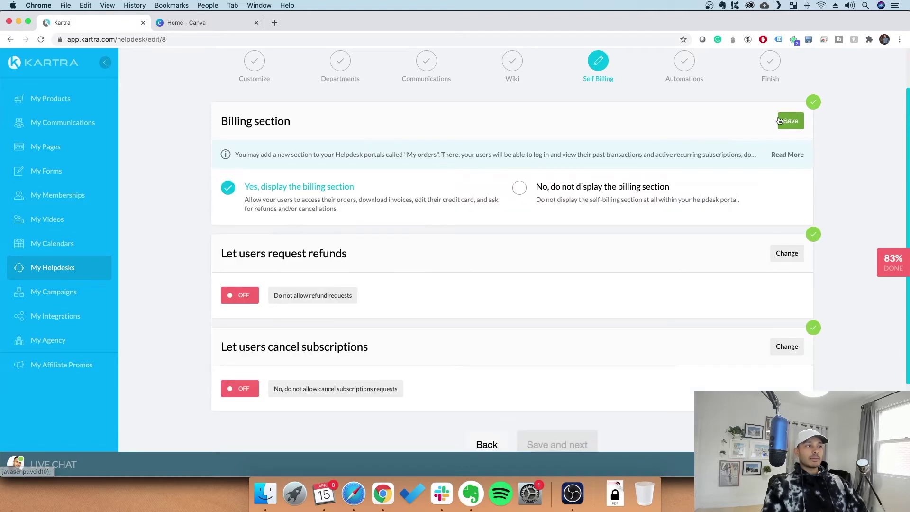
{"action": "left_click", "coordinate": [279, 190]}
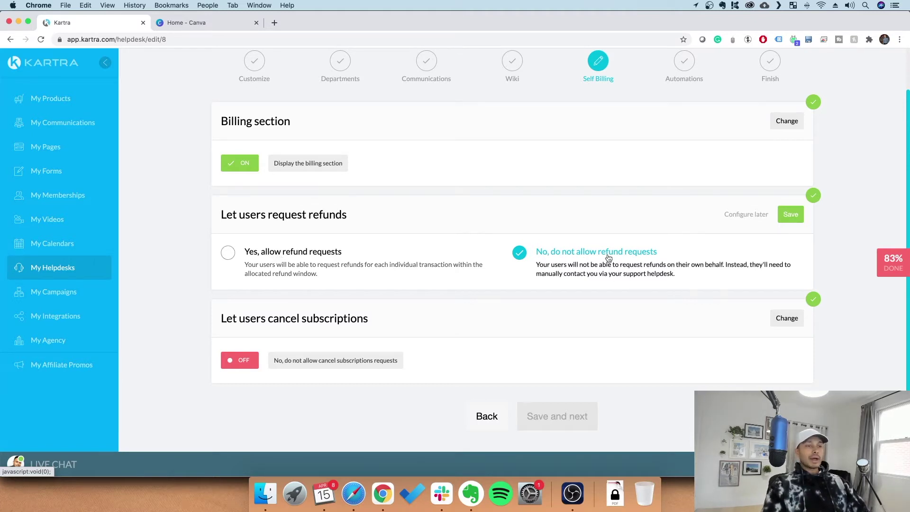
{"action": "left_click", "coordinate": [788, 216]}
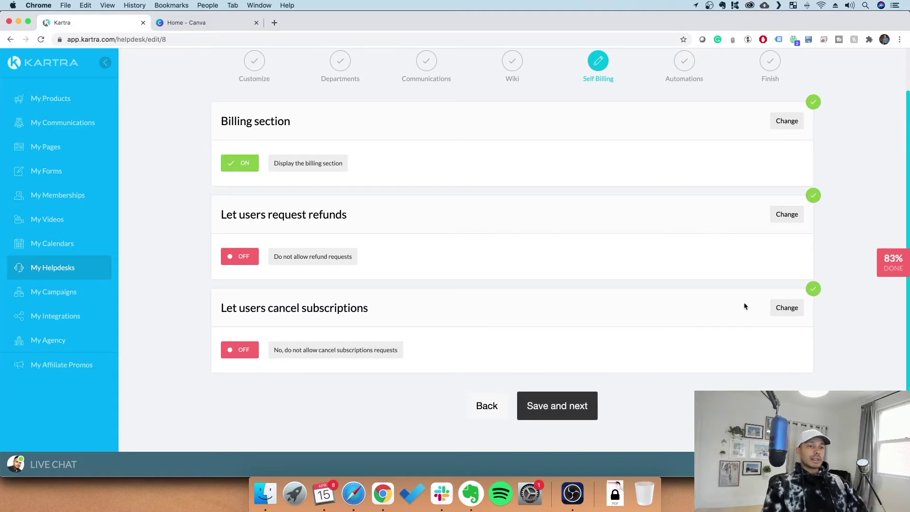
- Save subscription cancellations as not allowed and finish the automations with helpdesk users set to "Don't capture them as leads"
{"action": "left_click", "coordinate": [787, 307]}
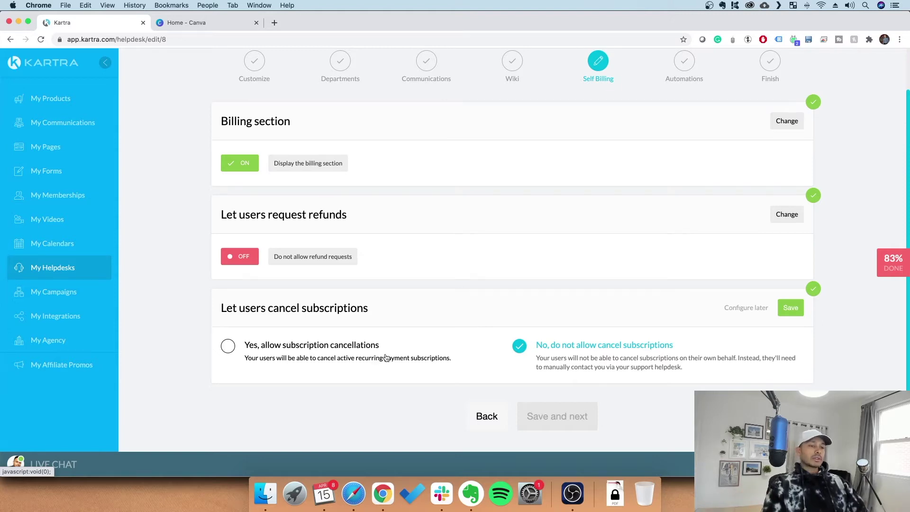
{"action": "left_click", "coordinate": [790, 308]}
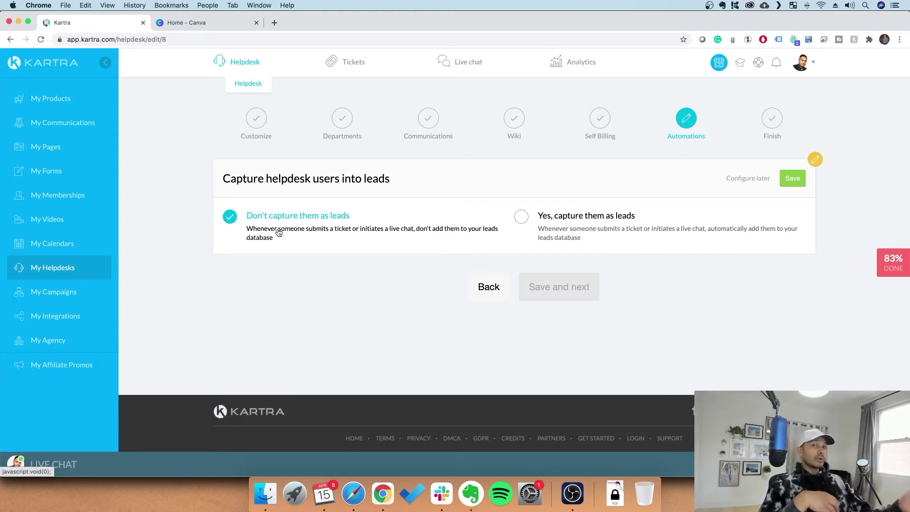
{"action": "left_click", "coordinate": [521, 216]}
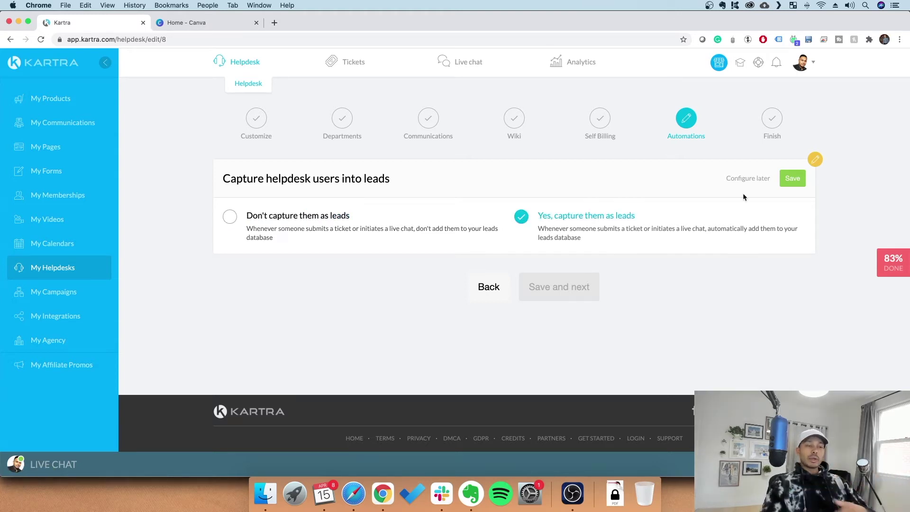
{"action": "left_click", "coordinate": [252, 218]}
{"action": "left_click", "coordinate": [803, 180]}
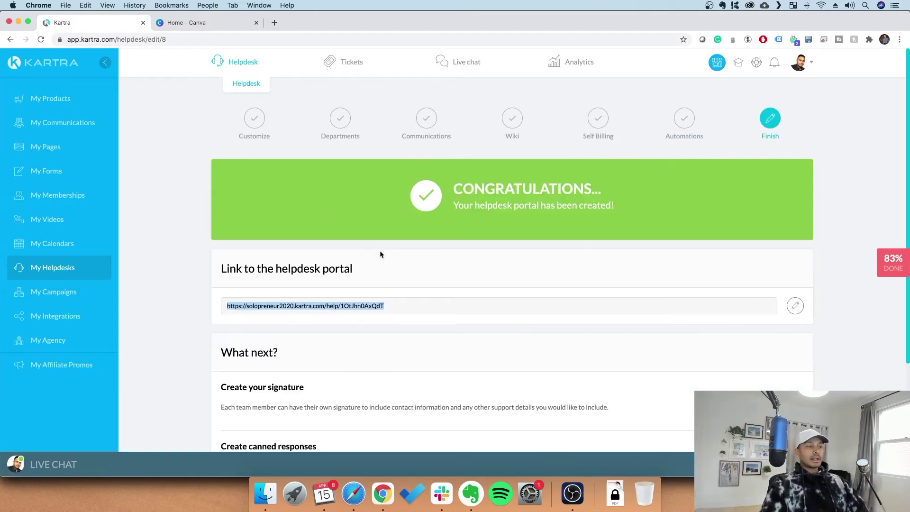
- Open the new helpdesk portal's link in an incognito browser window
{"action": "key", "text": "super+c"}
{"action": "key", "text": "super+shift+n"}
{"action": "key", "text": "super+v"}
{"action": "key", "text": "Return"}
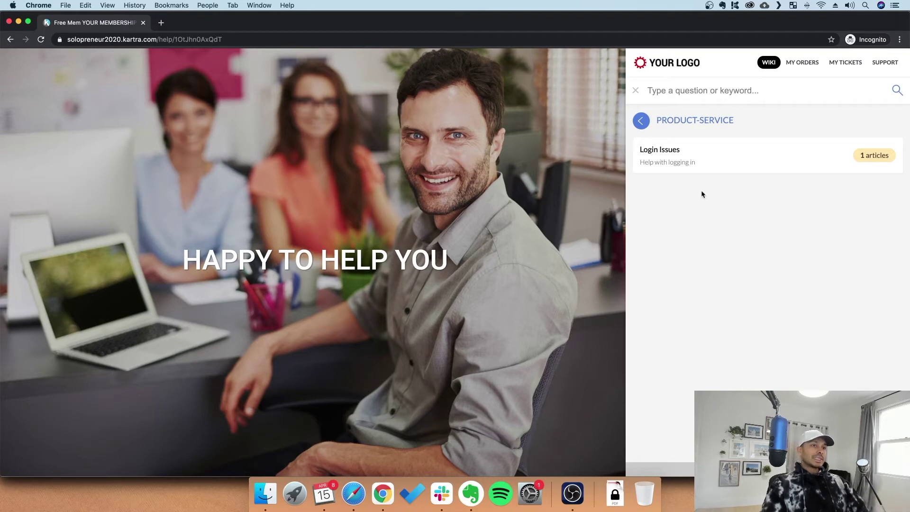
- Open the "Reset your password" article under Login Issues, rate it as helpful and return to the category
{"action": "left_click", "coordinate": [674, 161]}
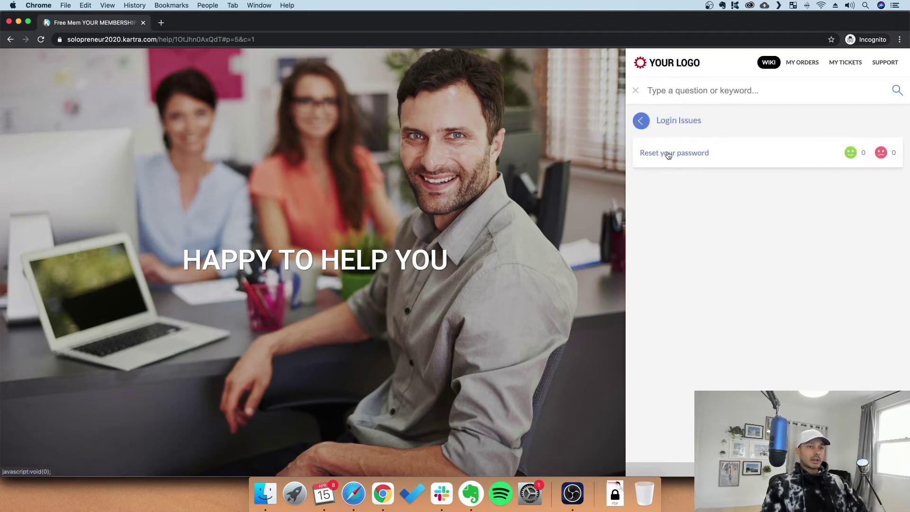
{"action": "left_click", "coordinate": [668, 155]}
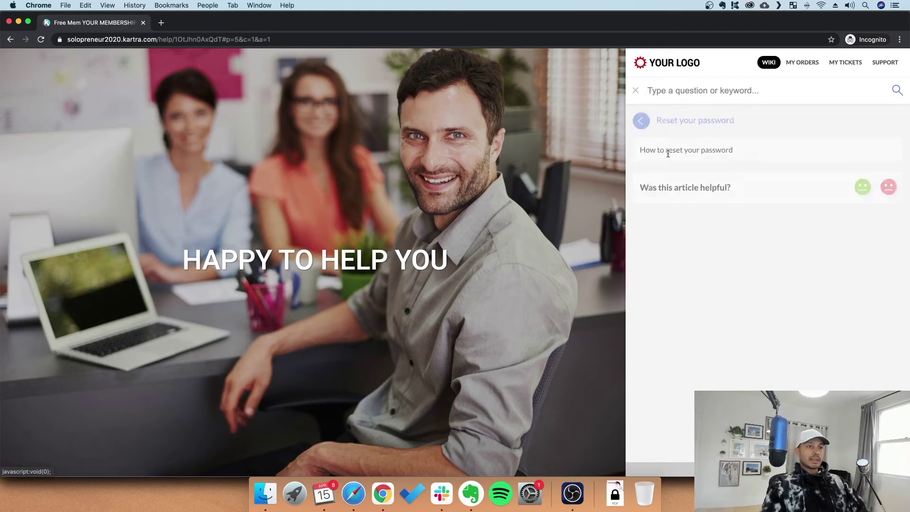
{"action": "left_click", "coordinate": [861, 187]}
{"action": "left_click", "coordinate": [676, 94]}
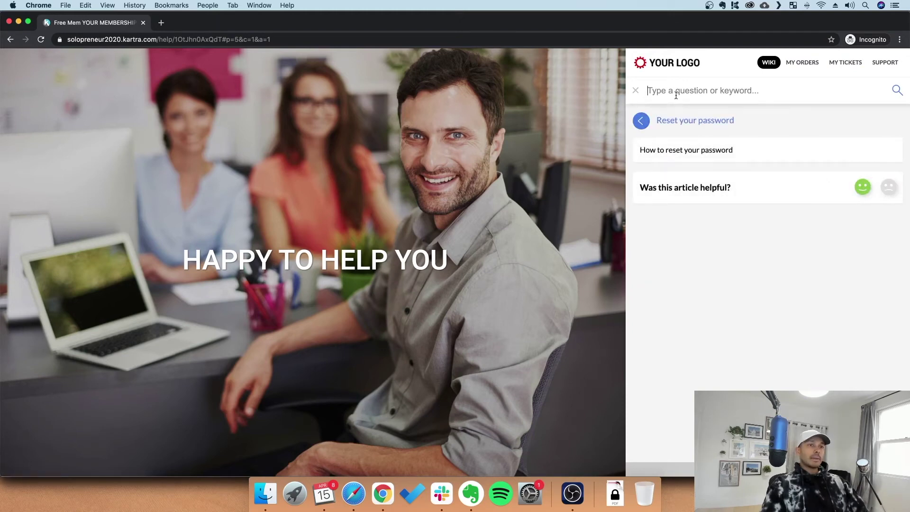
{"action": "left_click", "coordinate": [640, 120]}
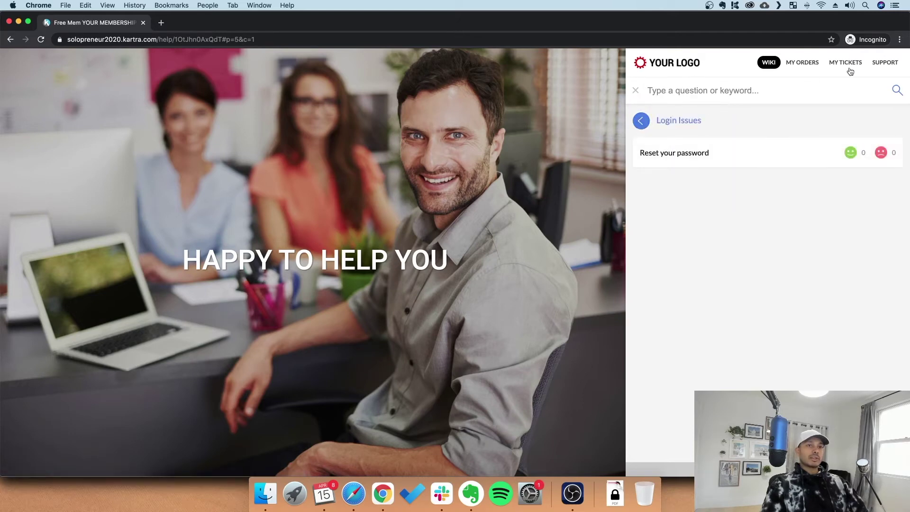
- Examine the portal's order lookup, ticket login and new support ticket form without filling anything in
{"action": "left_click", "coordinate": [801, 62]}
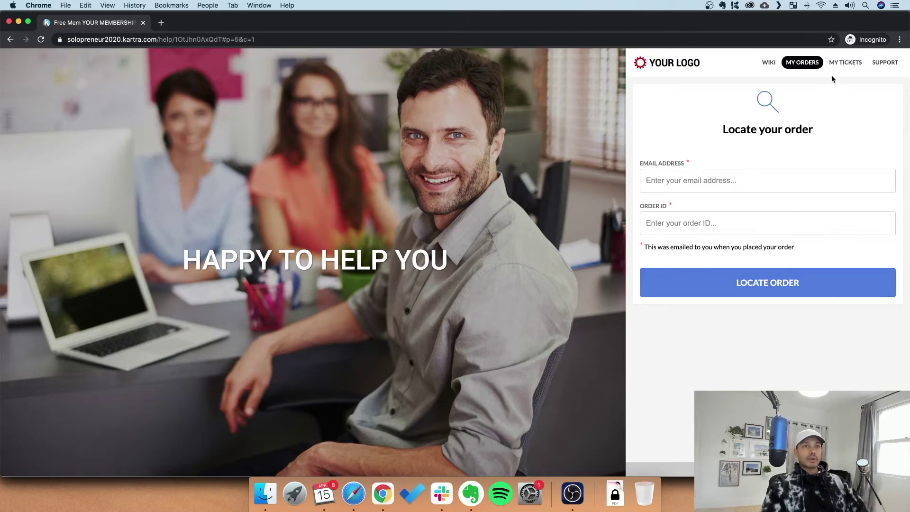
{"action": "left_click", "coordinate": [845, 63]}
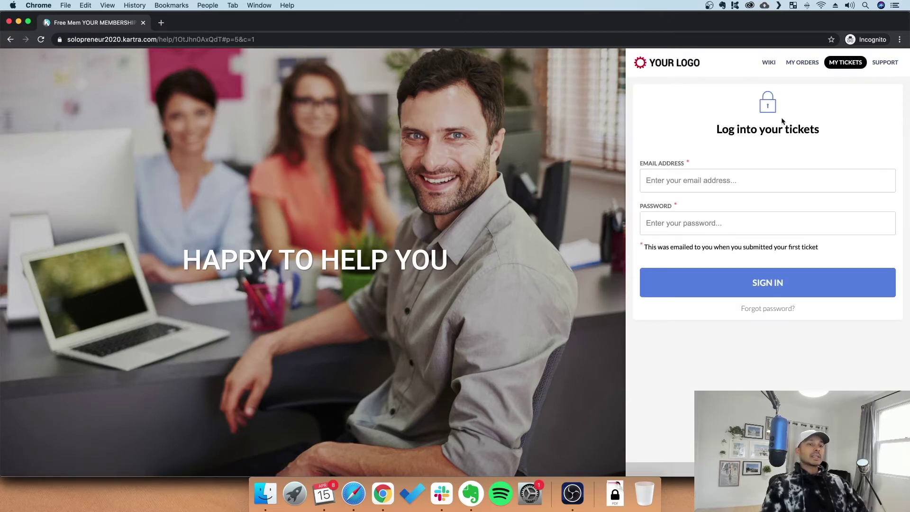
{"action": "left_click", "coordinate": [890, 64]}
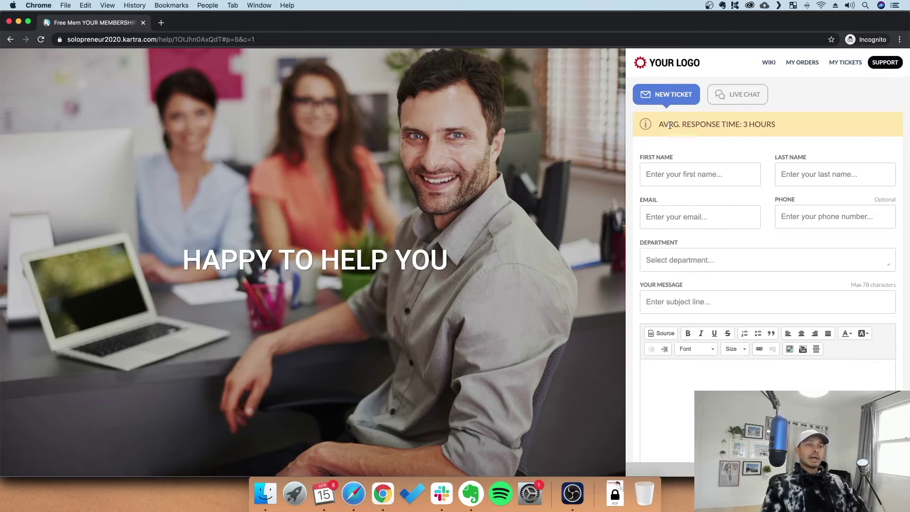
{"action": "left_click", "coordinate": [703, 256]}
{"action": "left_click", "coordinate": [699, 258]}
{"action": "left_click", "coordinate": [666, 307]}
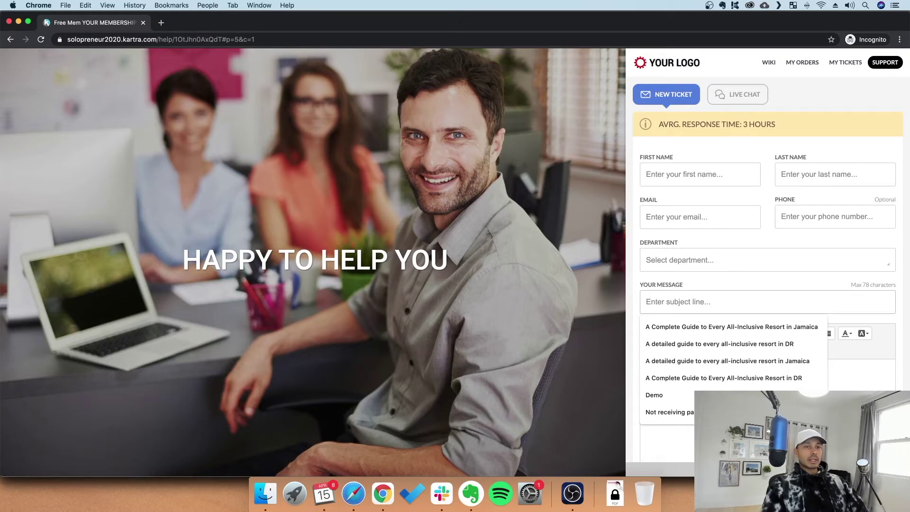
{"action": "key", "text": "Tab"}
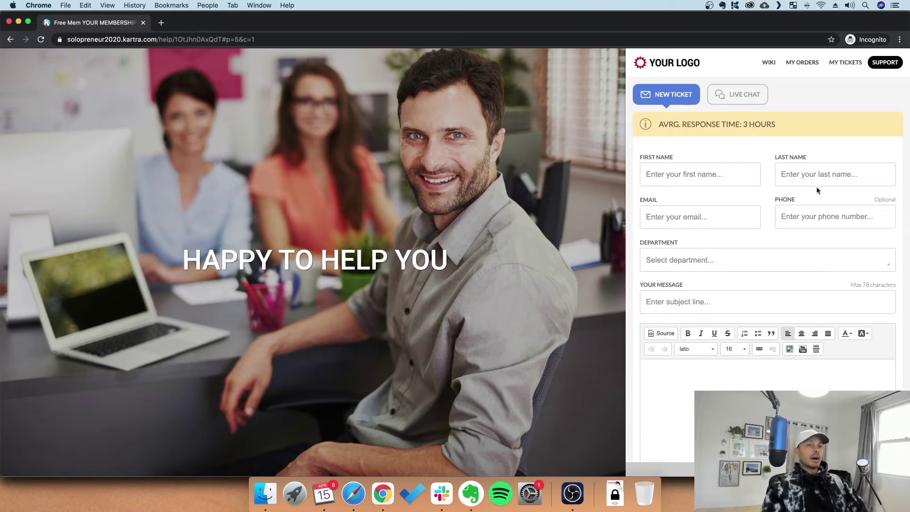
- Open the portal's live chat and choose the Billing department
{"action": "left_click", "coordinate": [733, 101]}
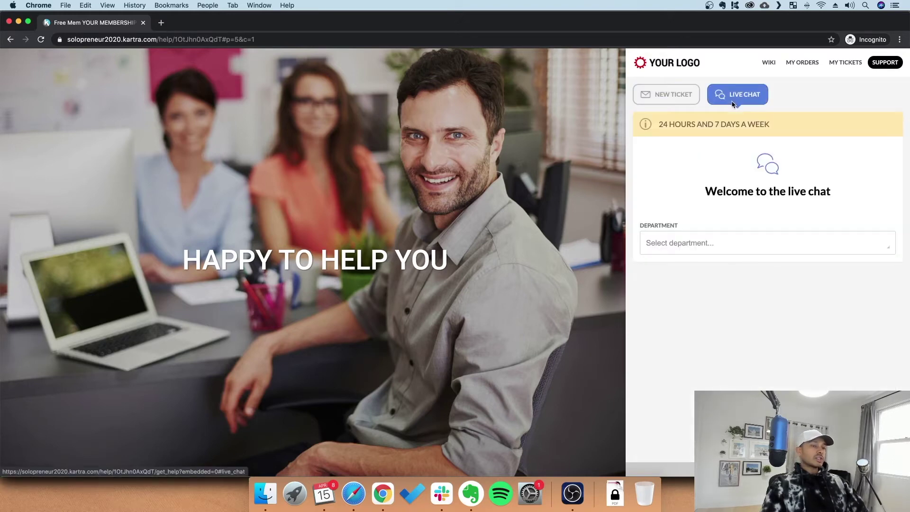
{"action": "left_click", "coordinate": [746, 250]}
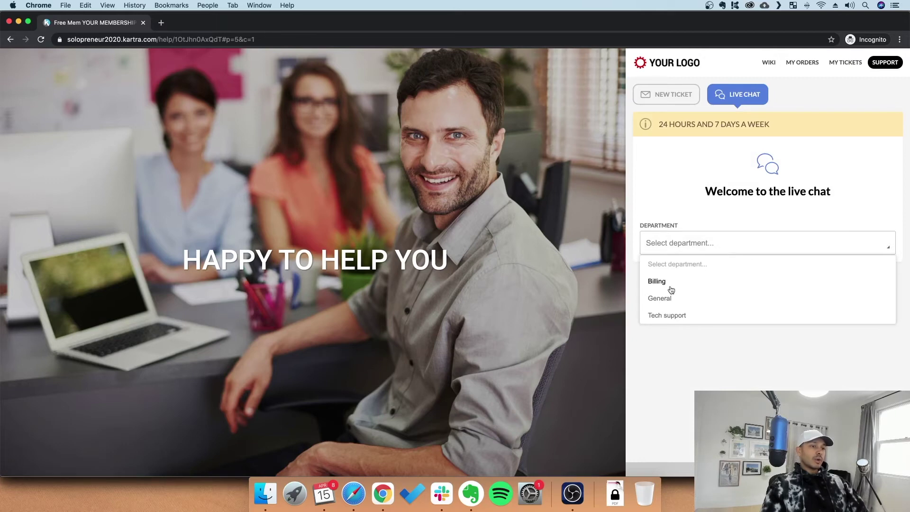
{"action": "left_click", "coordinate": [658, 281]}
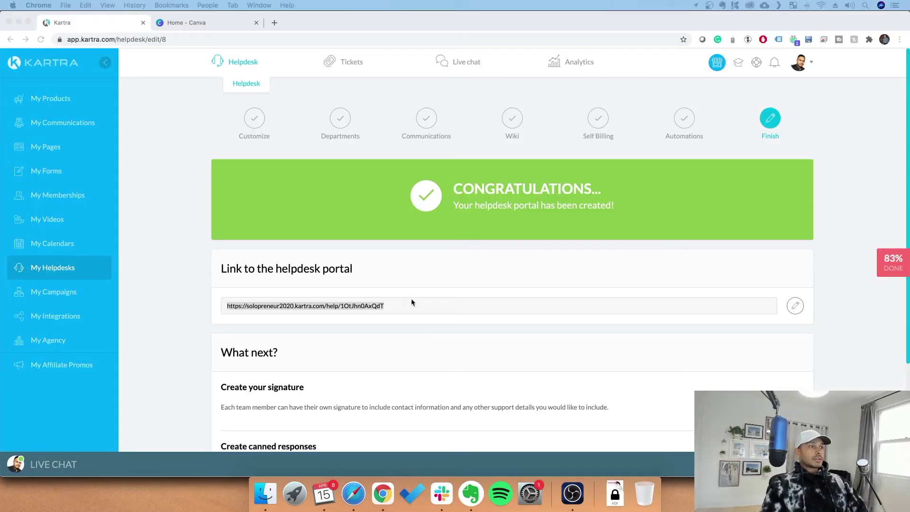
- Return to the Kartra helpdesk and review the signatures page and its new signature editor without creating a signature
{"action": "left_click", "coordinate": [513, 323]}
{"action": "scroll", "coordinate": [502, 322], "scroll_direction": "down", "scroll_amount": 2}
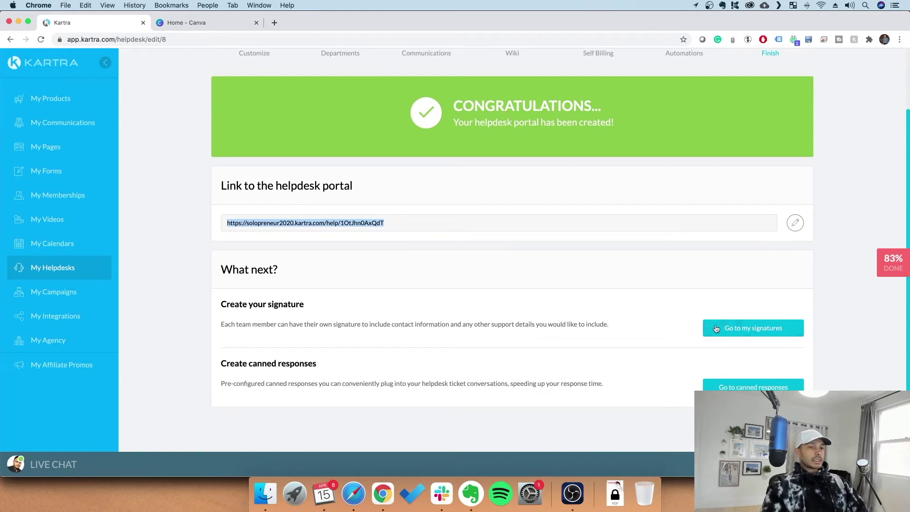
{"action": "left_click", "coordinate": [747, 328]}
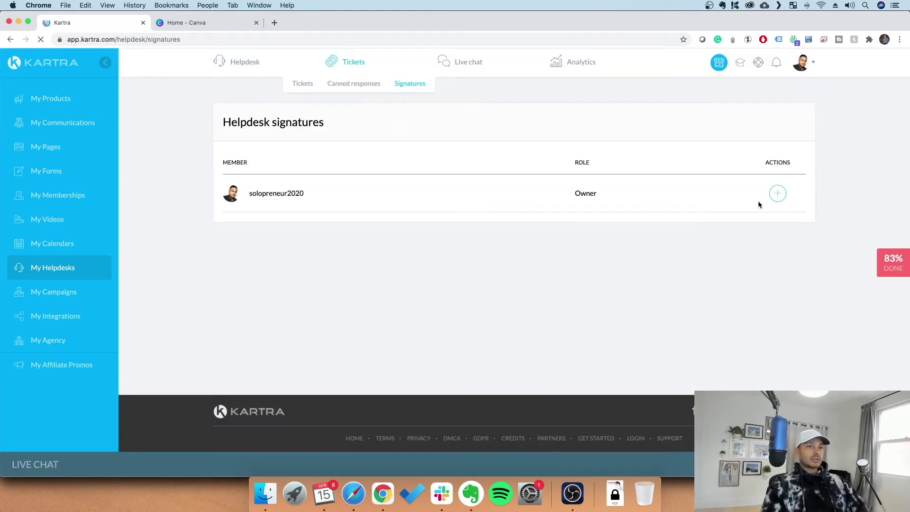
{"action": "left_click", "coordinate": [772, 193]}
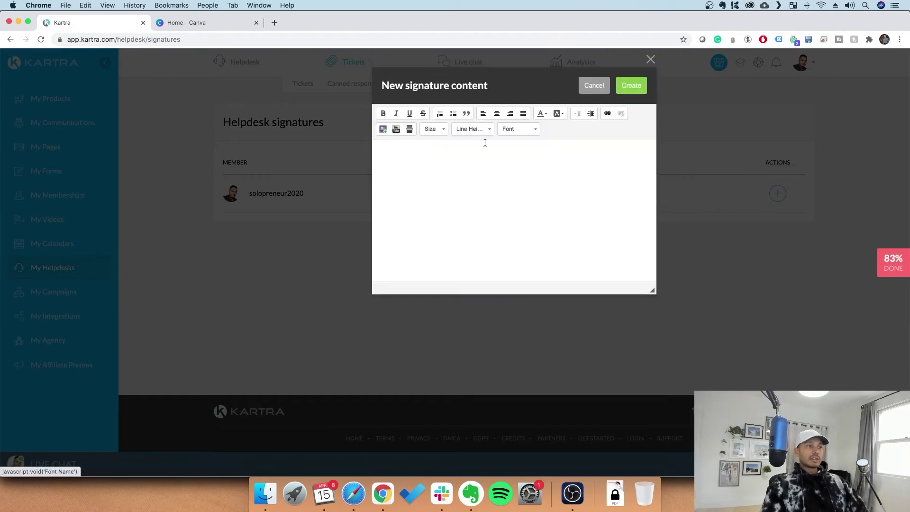
{"action": "left_click", "coordinate": [603, 89]}
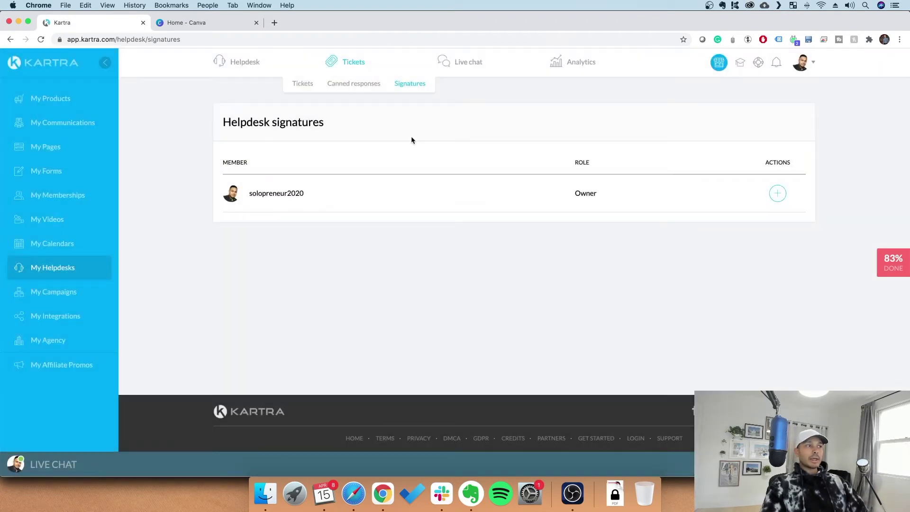
- Create a canned response named "Test" with the body "test" for the Free Mem YOUR MEMBERSHIP HELP DESK
{"action": "left_click", "coordinate": [354, 85]}
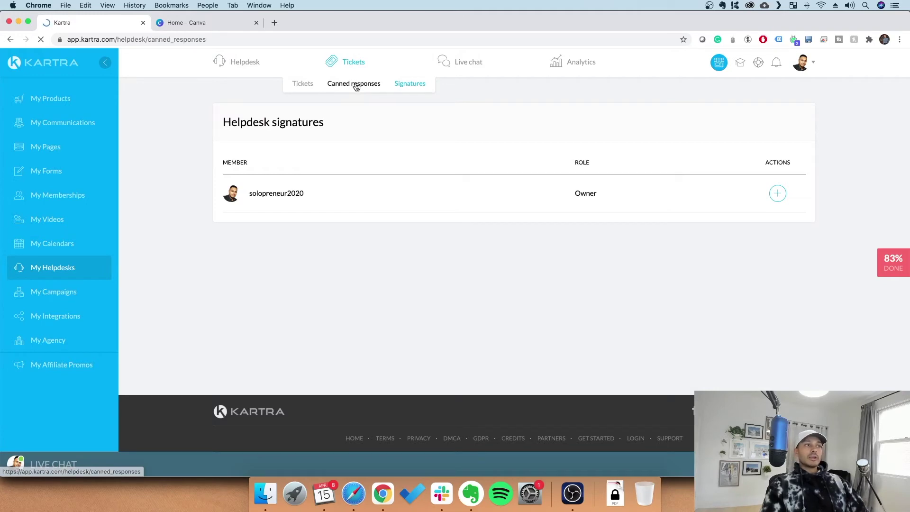
{"action": "scroll", "coordinate": [598, 267], "scroll_direction": "down", "scroll_amount": 3}
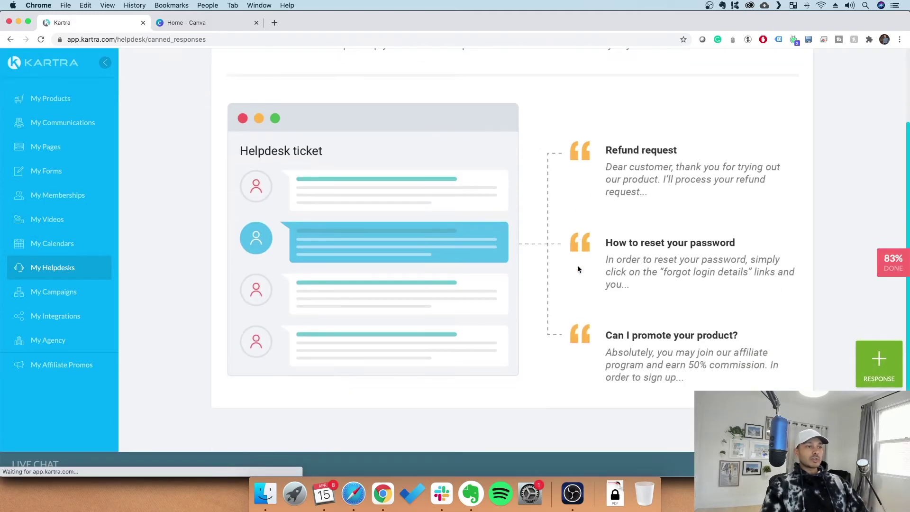
{"action": "left_click", "coordinate": [869, 353]}
{"action": "left_click", "coordinate": [464, 258]}
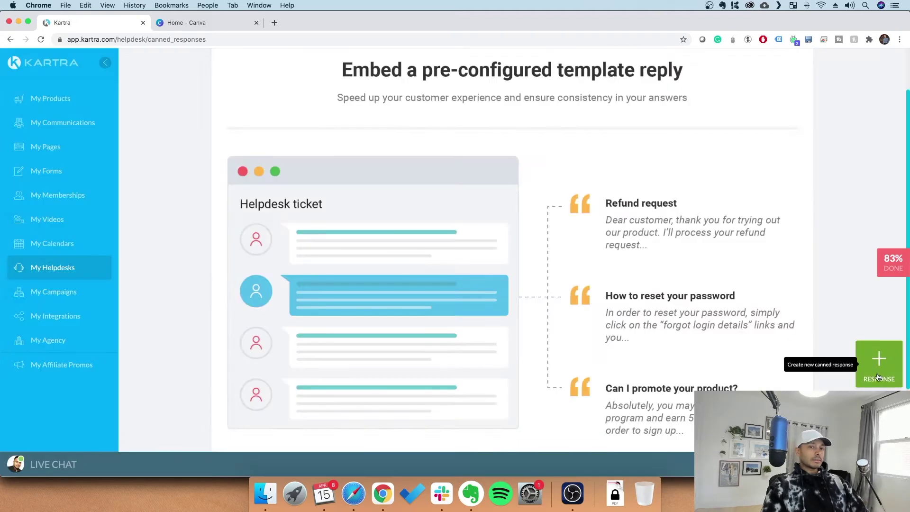
{"action": "left_click", "coordinate": [878, 377]}
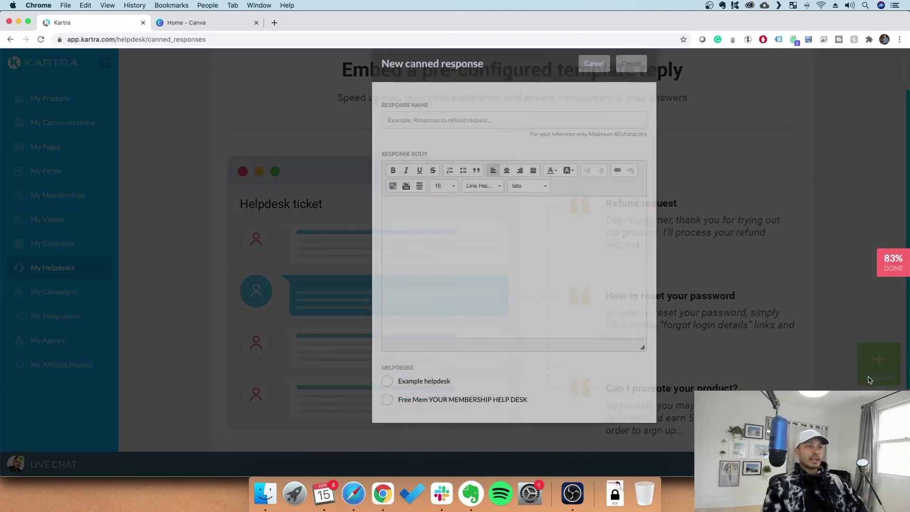
{"action": "left_click", "coordinate": [402, 144]}
{"action": "type", "text": "Test"}
{"action": "left_click", "coordinate": [455, 250]}
{"action": "type", "text": "test"}
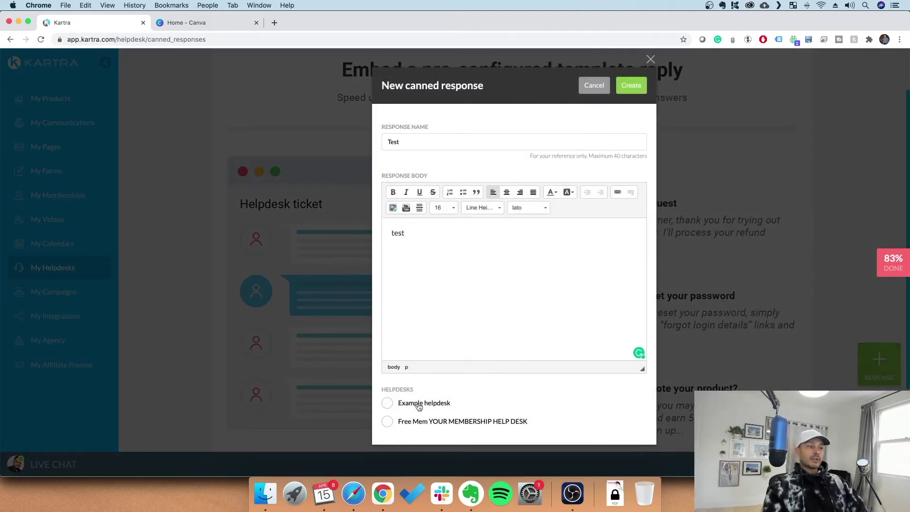
{"action": "left_click", "coordinate": [415, 422]}
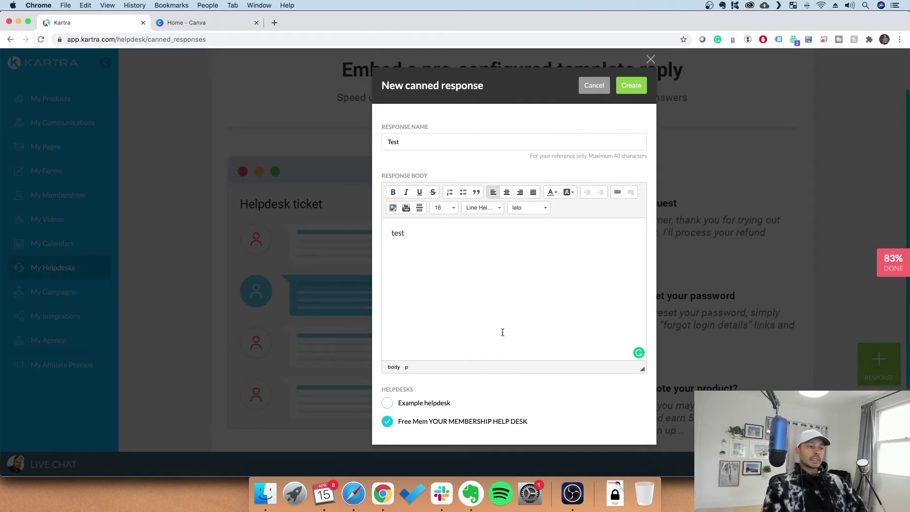
{"action": "left_click", "coordinate": [633, 88]}
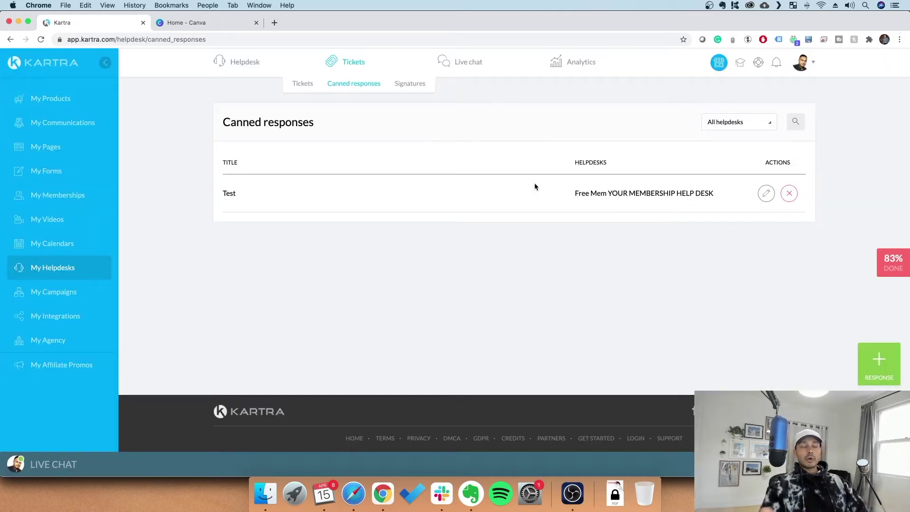
- Open the helpdesk tickets list and submit the portal's General ticket "Help me test" with the message "testing testing testing"
{"action": "left_click", "coordinate": [306, 86]}
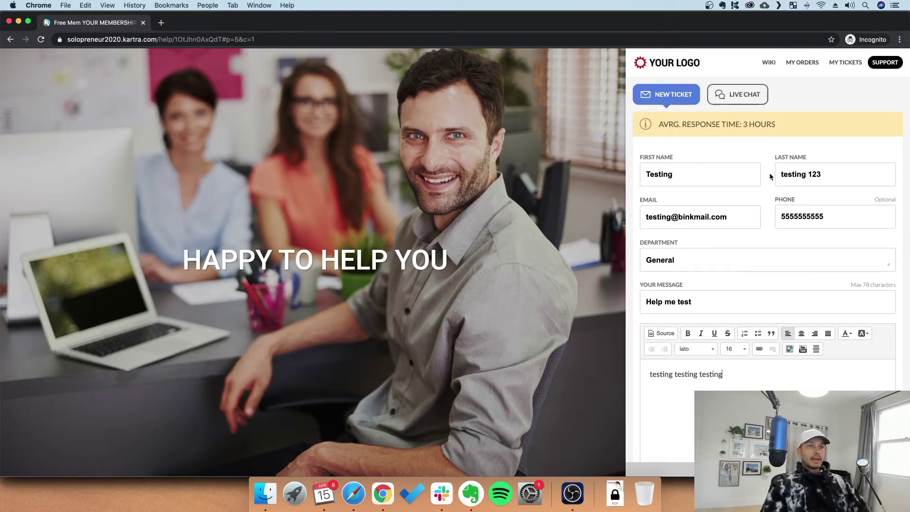
{"action": "scroll", "coordinate": [815, 268], "scroll_direction": "down", "scroll_amount": 3}
{"action": "scroll", "coordinate": [771, 269], "scroll_direction": "down", "scroll_amount": 1}
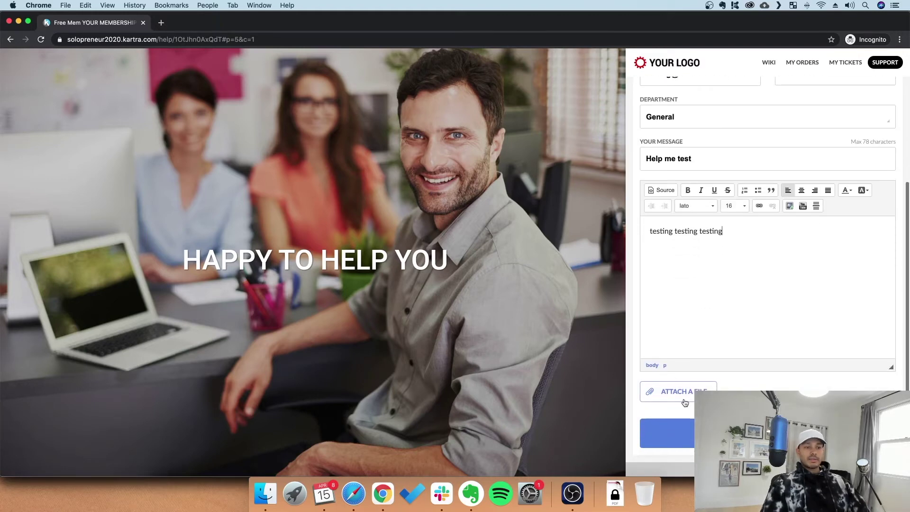
{"action": "left_click", "coordinate": [758, 433]}
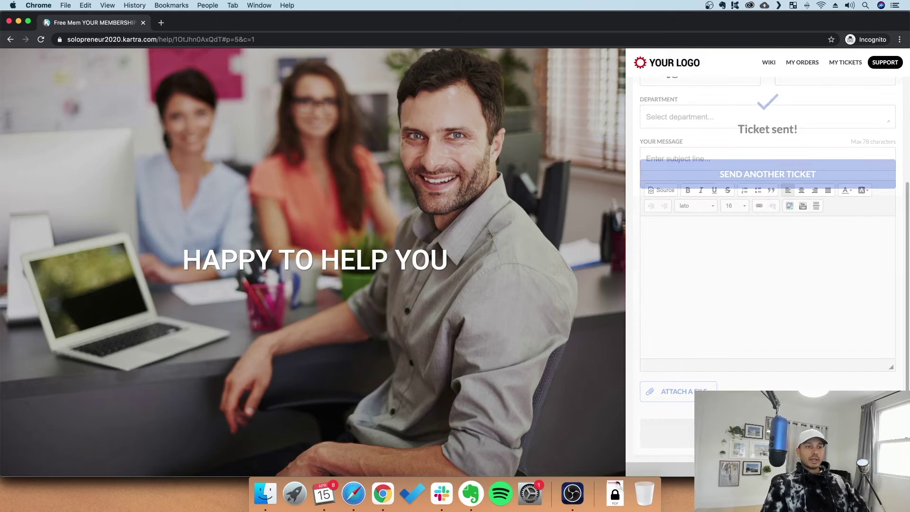
- Check the portal's ticket login form without signing in, and open the "Help me test" ticket in the Kartra helpdesk
{"action": "left_click", "coordinate": [843, 65]}
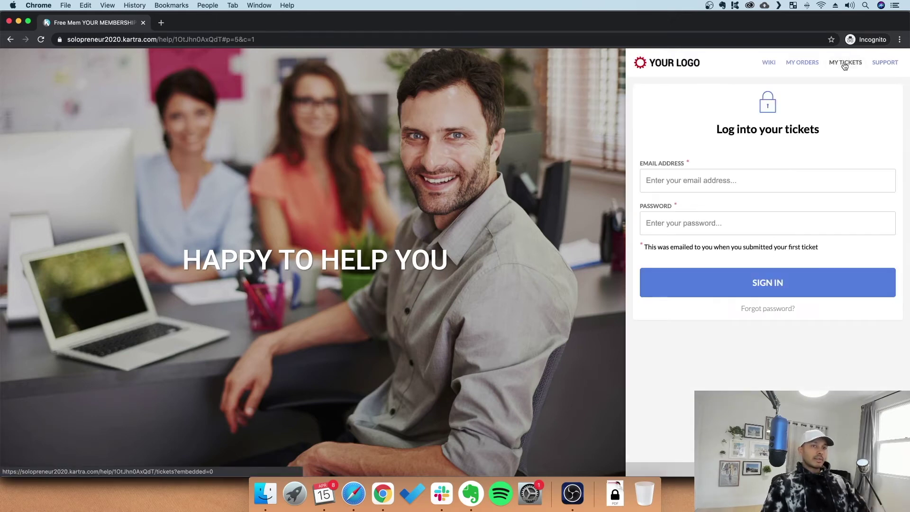
{"action": "left_click", "coordinate": [687, 181]}
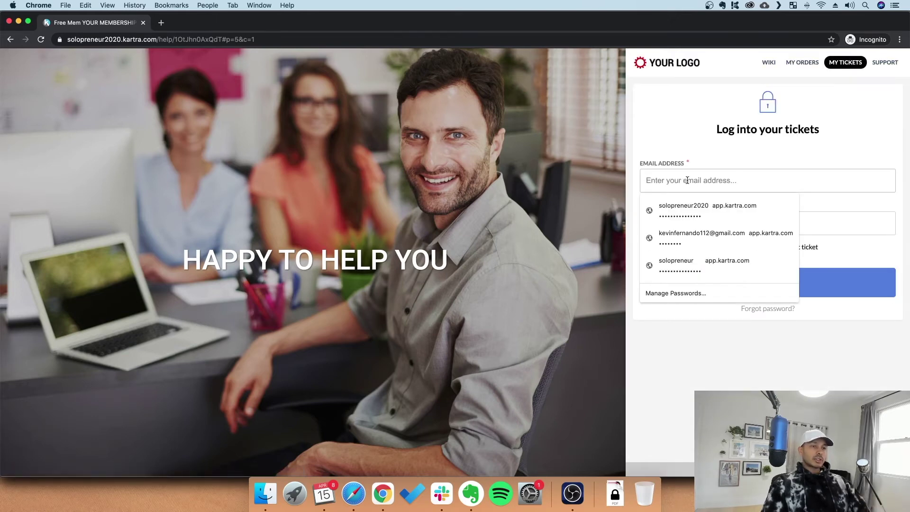
{"action": "left_click", "coordinate": [692, 146]}
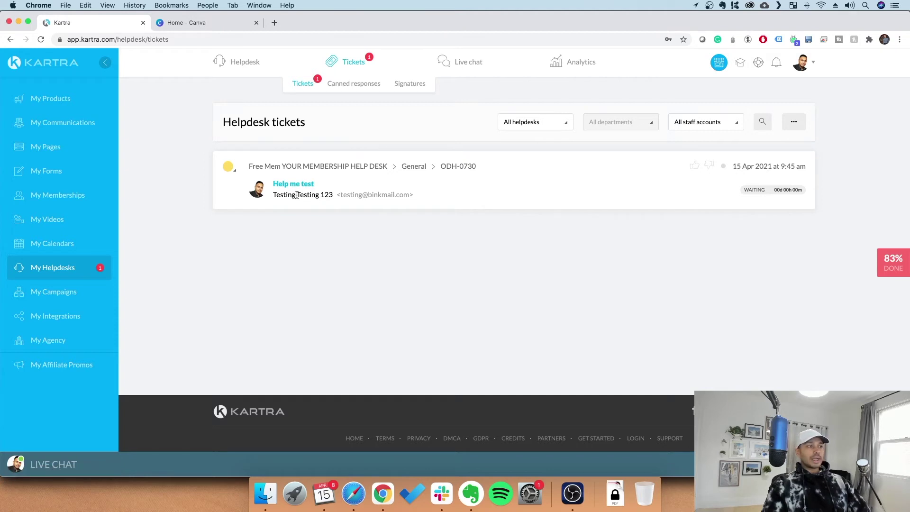
{"action": "left_click", "coordinate": [293, 188]}
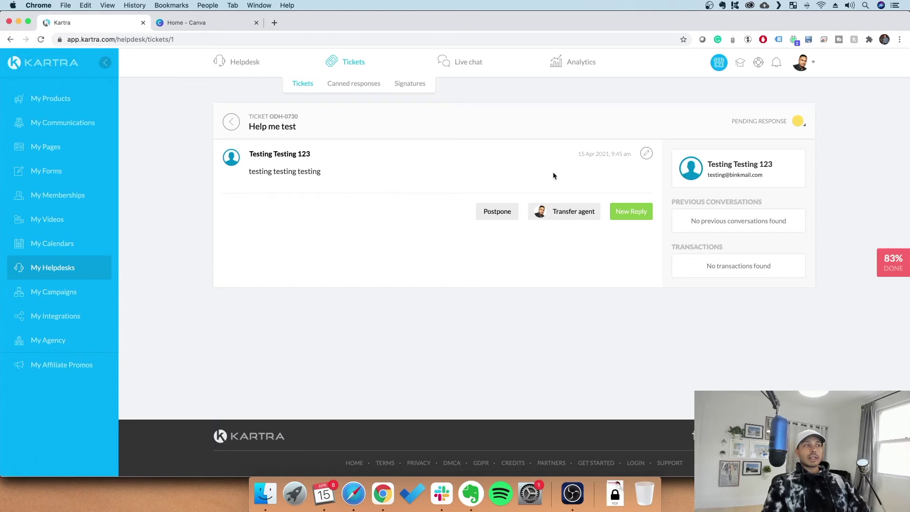
- Start a new reply to the "Help me test" ticket, choose the canned response "Test", and write "dfdsffds" as the message
{"action": "left_click", "coordinate": [630, 212]}
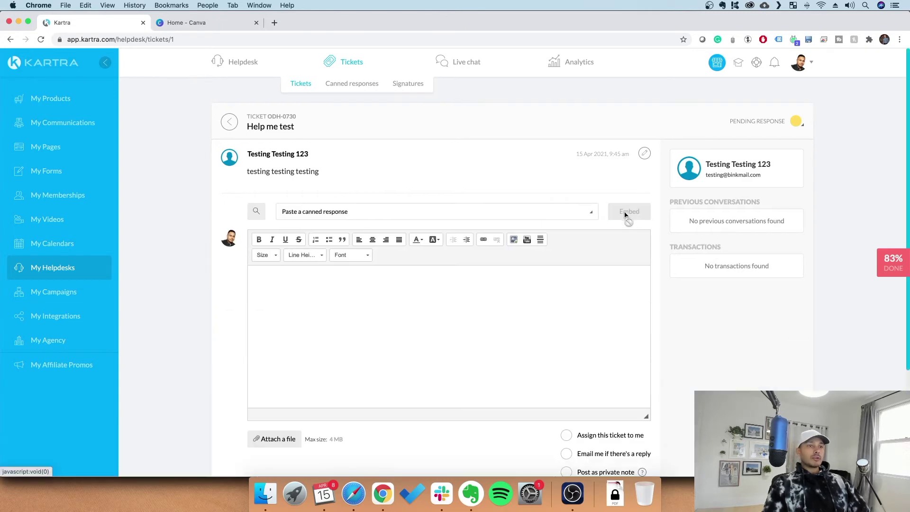
{"action": "left_click", "coordinate": [402, 213]}
{"action": "left_click", "coordinate": [291, 248]}
{"action": "left_click", "coordinate": [414, 311]}
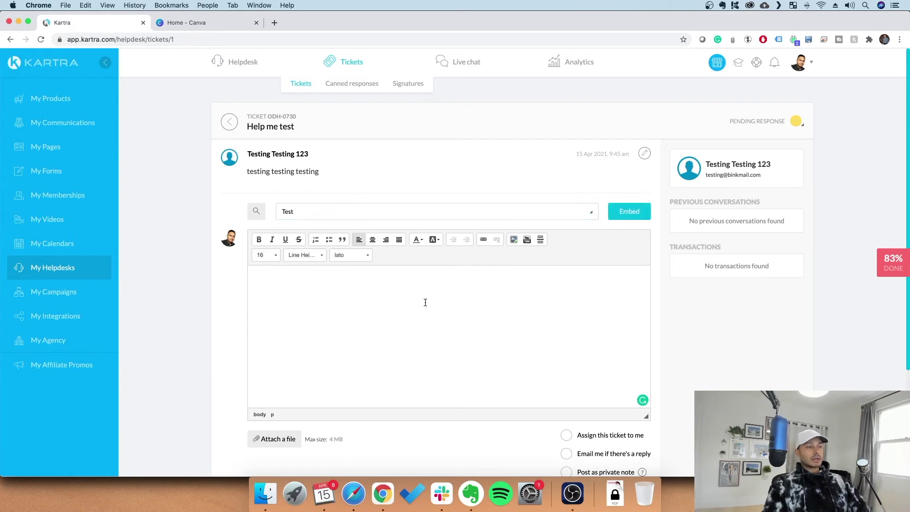
{"action": "scroll", "coordinate": [410, 298], "scroll_direction": "down", "scroll_amount": 3}
{"action": "type", "text": "dfdsffds"}
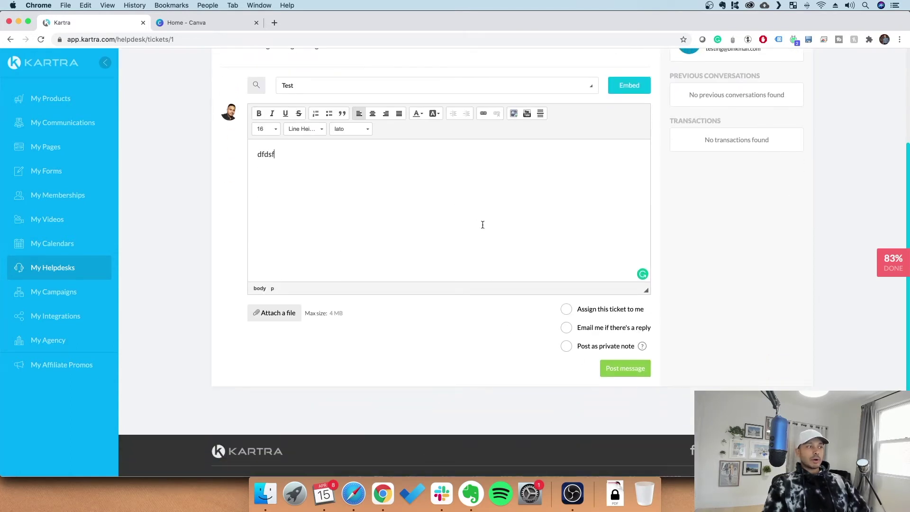
- Post the reply with the ticket assigned to yourself and e-mail on replies enabled, and mark the ticket as Resolved
{"action": "left_click", "coordinate": [594, 311]}
{"action": "left_click", "coordinate": [590, 327]}
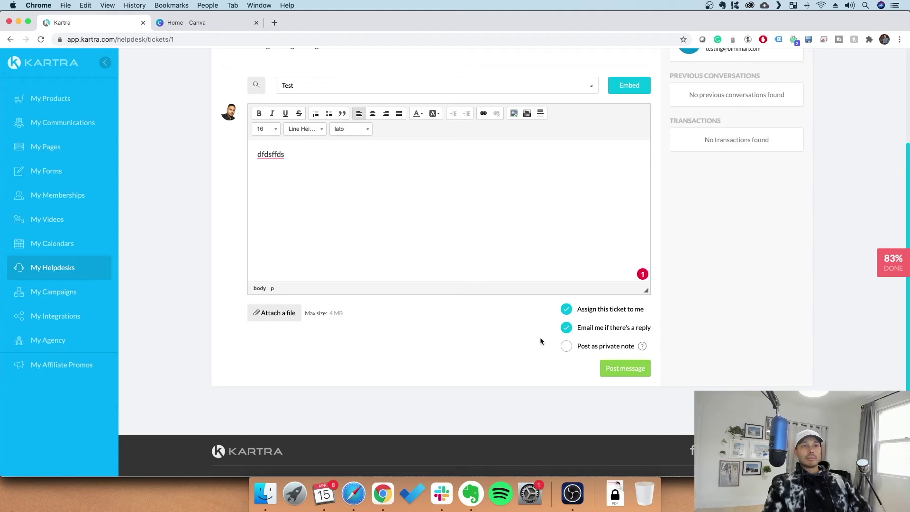
{"action": "scroll", "coordinate": [540, 338], "scroll_direction": "up", "scroll_amount": 3}
{"action": "left_click", "coordinate": [628, 444]}
{"action": "left_click", "coordinate": [798, 121]}
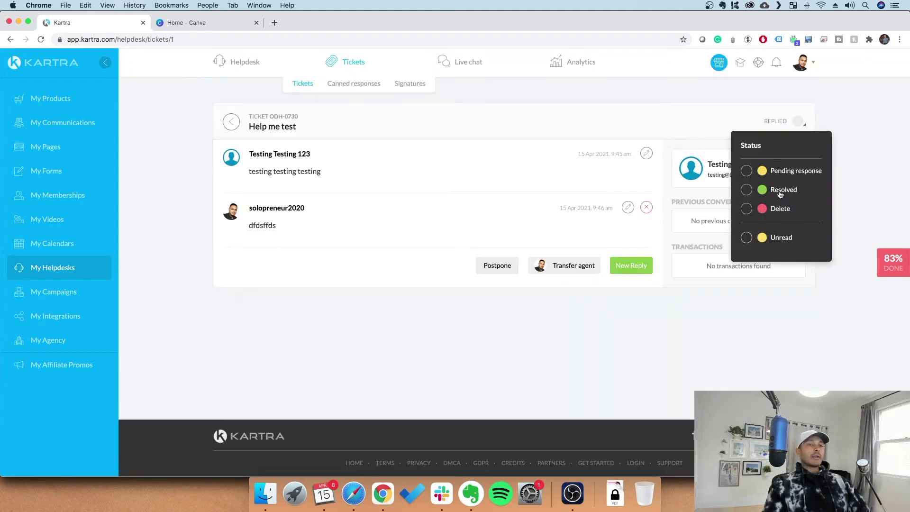
{"action": "left_click", "coordinate": [782, 191]}
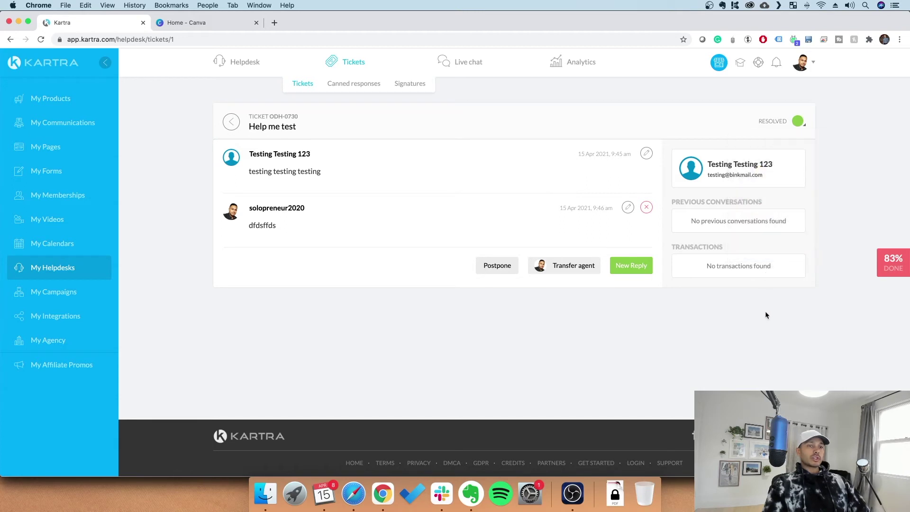
- Open the helpdesk live chat and try switching the General and Tech support departments off and on in your chat status
{"action": "left_click", "coordinate": [467, 64]}
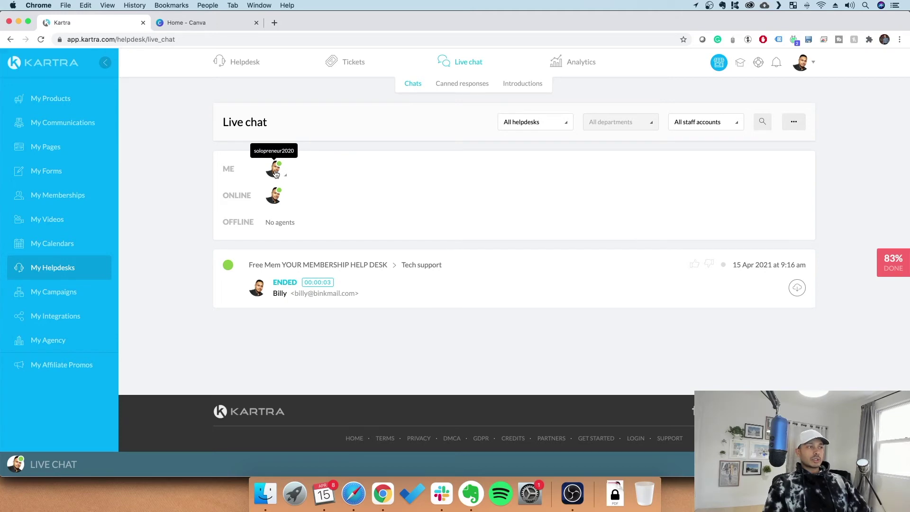
{"action": "left_click", "coordinate": [276, 174]}
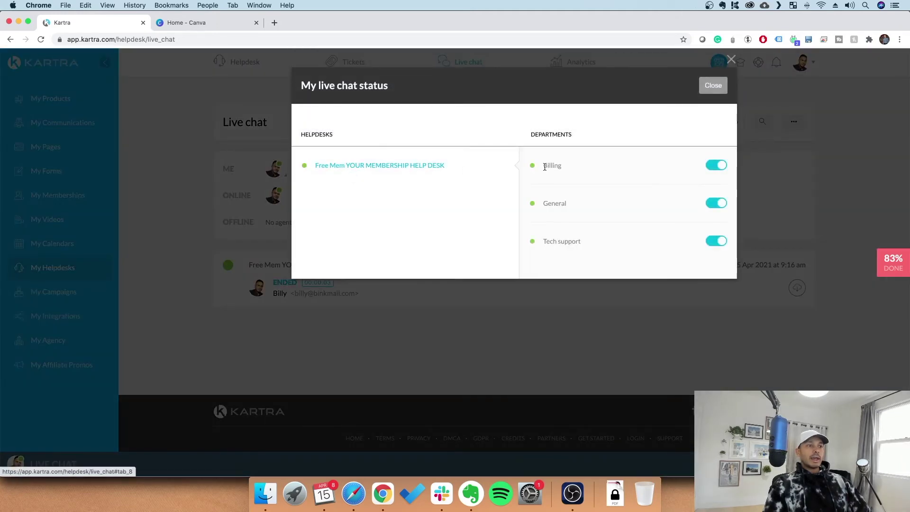
{"action": "left_click", "coordinate": [718, 204]}
{"action": "left_click", "coordinate": [717, 242]}
{"action": "left_click", "coordinate": [716, 204]}
{"action": "left_click", "coordinate": [716, 242]}
{"action": "left_click", "coordinate": [711, 84]}
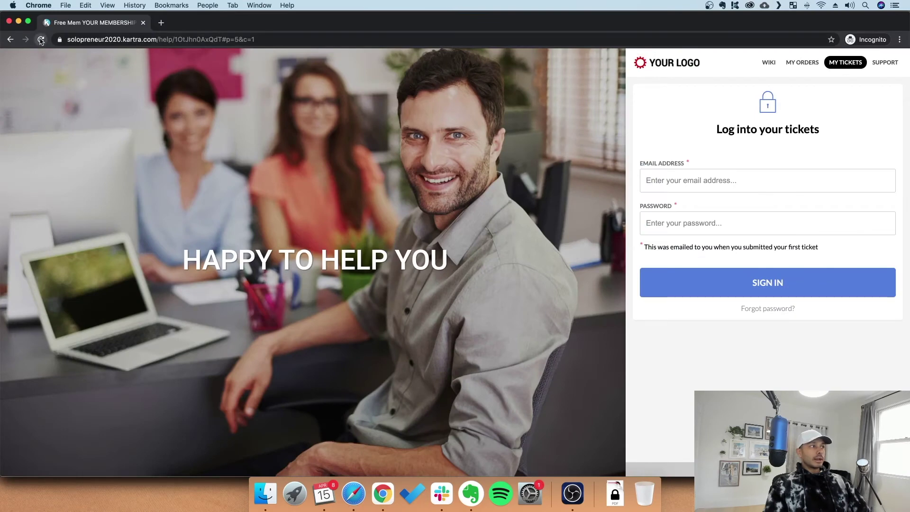
- Reload the public support portal and start a live chat with the General department, asking "tsret"
{"action": "left_click", "coordinate": [41, 41]}
{"action": "left_click", "coordinate": [882, 65]}
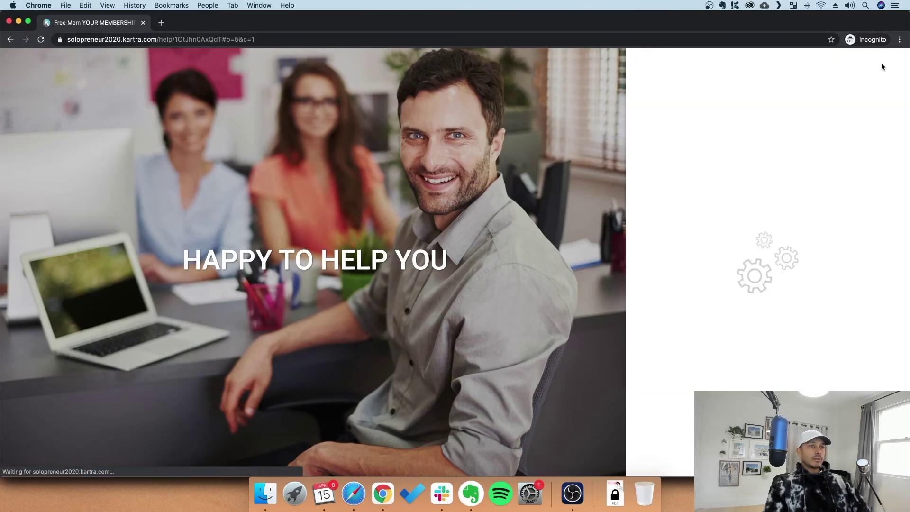
{"action": "left_click", "coordinate": [741, 94]}
{"action": "left_click", "coordinate": [726, 234]}
{"action": "left_click", "coordinate": [657, 298]}
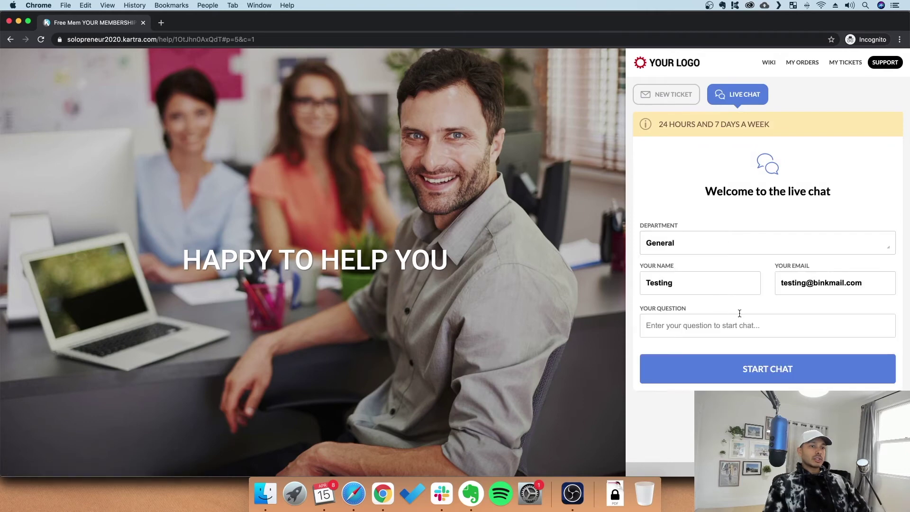
{"action": "left_click", "coordinate": [710, 326]}
{"action": "type", "text": "tsret"}
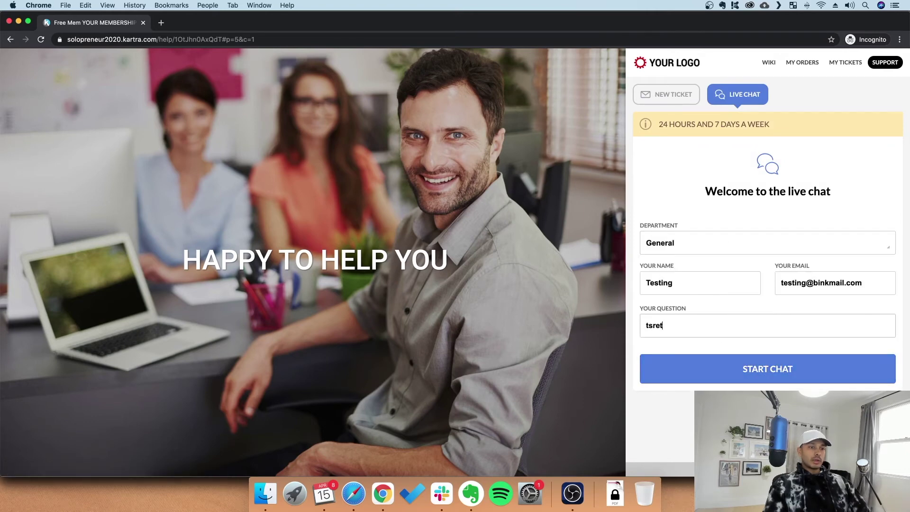
{"action": "left_click", "coordinate": [765, 366]}
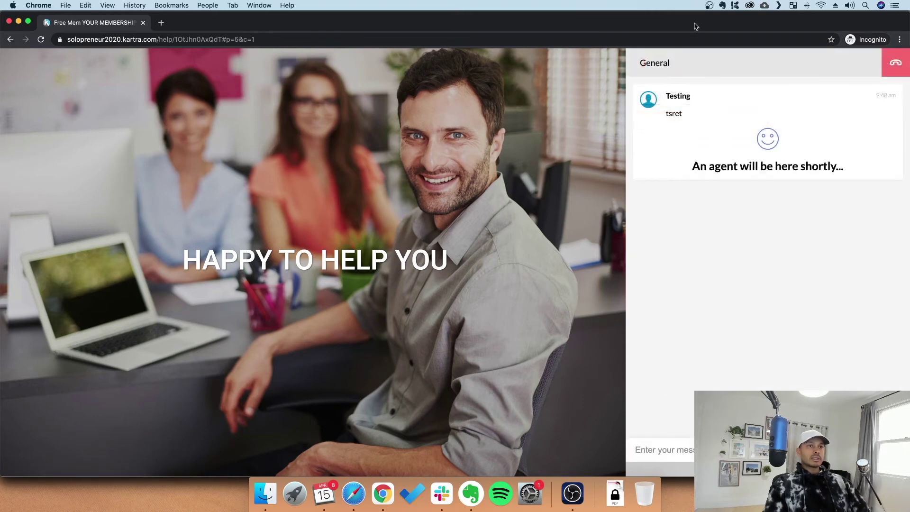
- Switch back to the Kartra live chat page, accept the waiting General chat, and send the reply "test"
{"action": "left_click_drag", "start_coordinate": [695, 25], "coordinate": [0, 218]}
{"action": "left_click", "coordinate": [562, 334]}
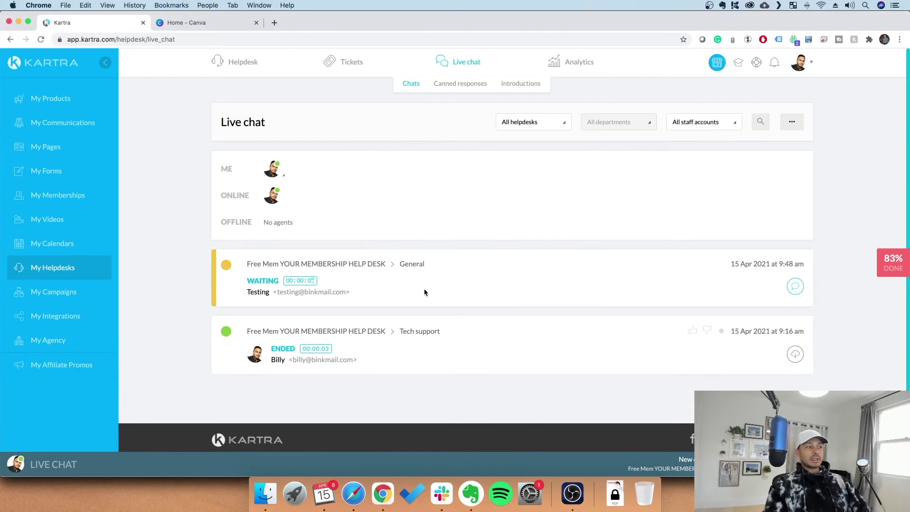
{"action": "left_click", "coordinate": [795, 288]}
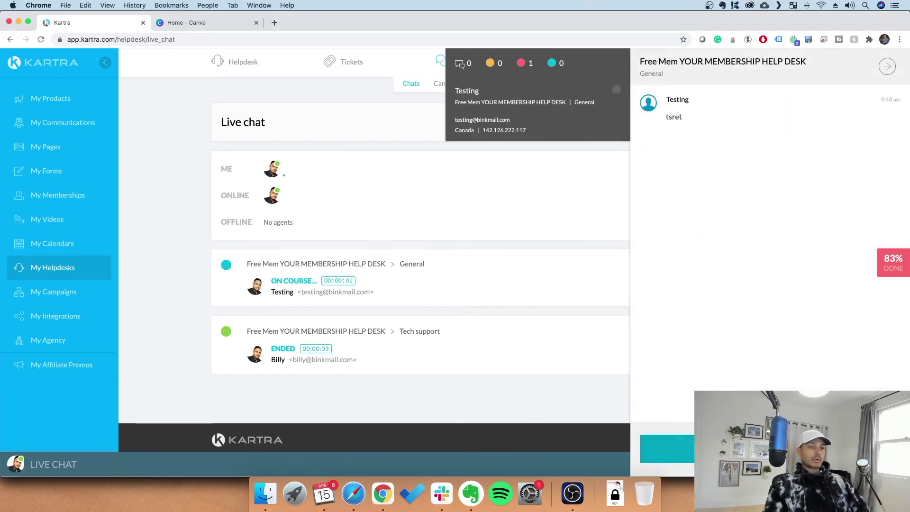
{"action": "left_click", "coordinate": [770, 448]}
{"action": "type", "text": "test"}
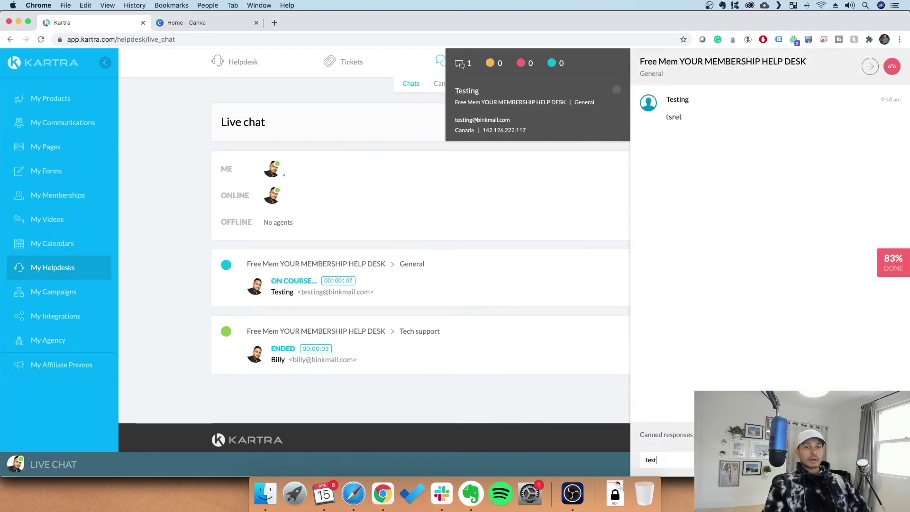
{"action": "key", "text": "Return"}
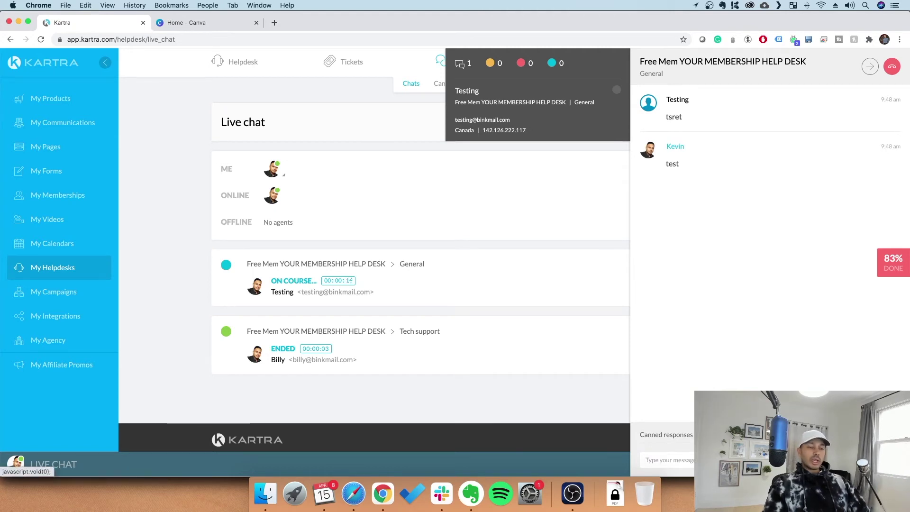
- Check the canned responses offered in the chat and review the "Canned Response" entry's settings without changing them
{"action": "left_click", "coordinate": [677, 436]}
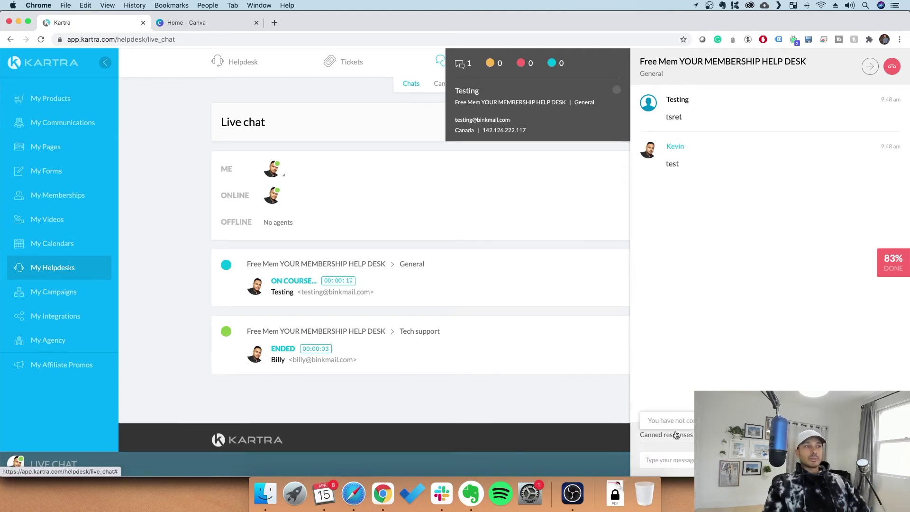
{"action": "left_click", "coordinate": [870, 67]}
{"action": "left_click", "coordinate": [469, 89]}
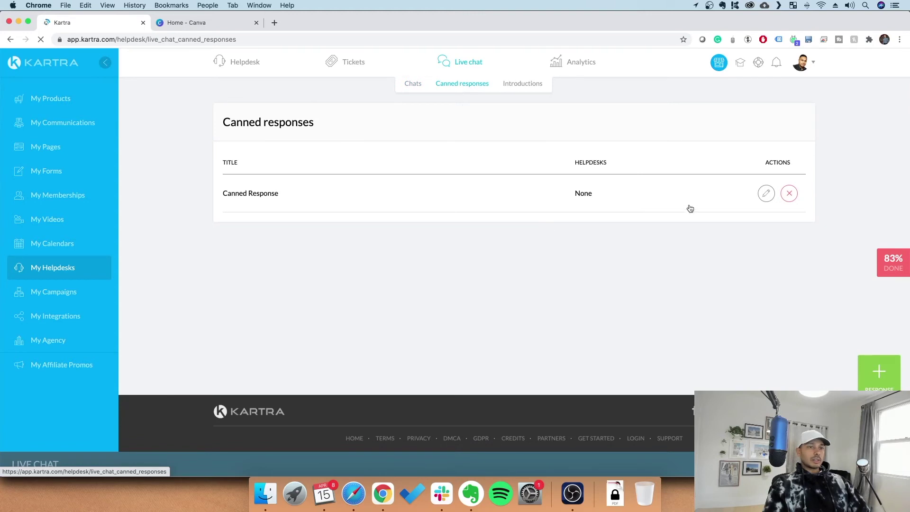
{"action": "left_click", "coordinate": [766, 193]}
{"action": "left_click", "coordinate": [417, 138]}
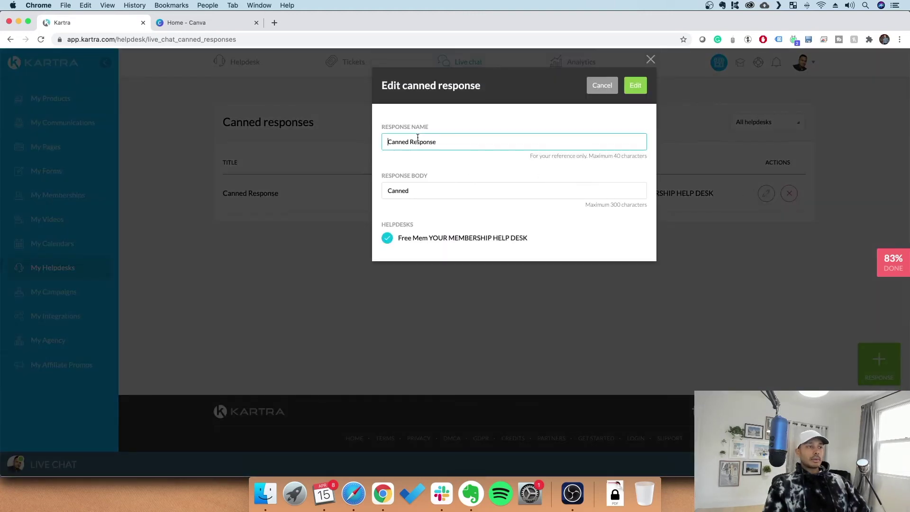
{"action": "left_click", "coordinate": [416, 190]}
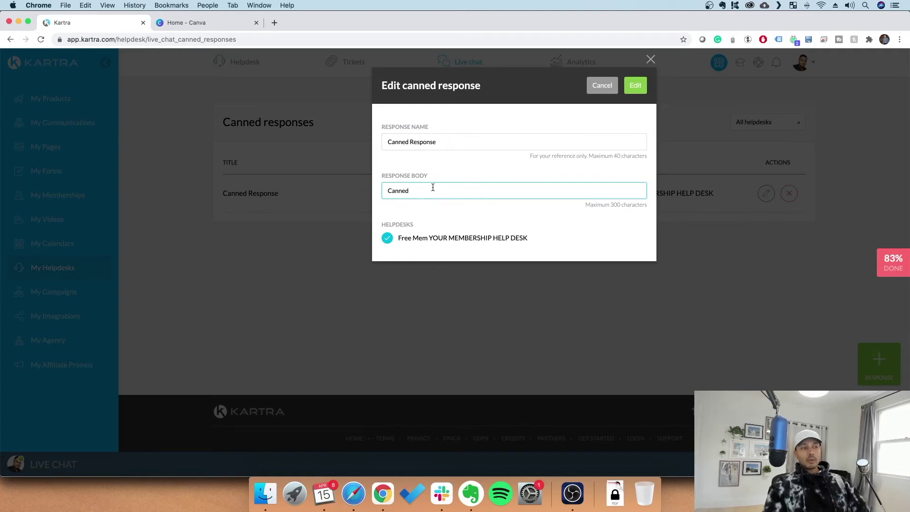
{"action": "left_click", "coordinate": [604, 85]}
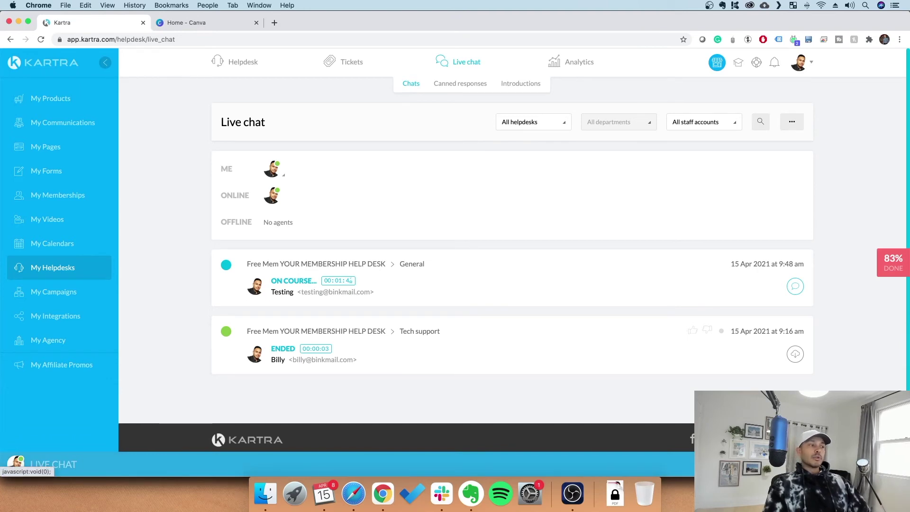
- Reopen the General live chat, insert the canned response "Canned" into the message without sending it, and end the chat
{"action": "left_click", "coordinate": [54, 464]}
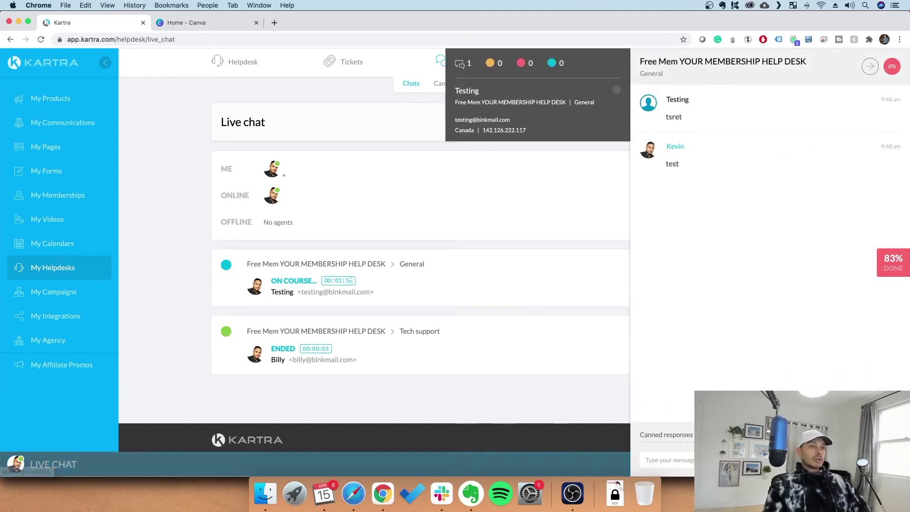
{"action": "left_click", "coordinate": [692, 434]}
{"action": "left_click", "coordinate": [686, 420]}
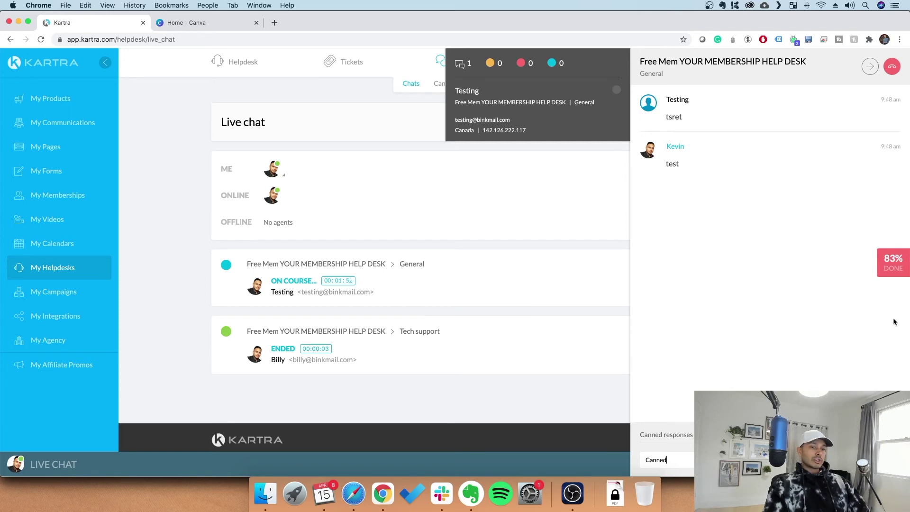
{"action": "left_click", "coordinate": [891, 67]}
{"action": "left_click", "coordinate": [833, 81]}
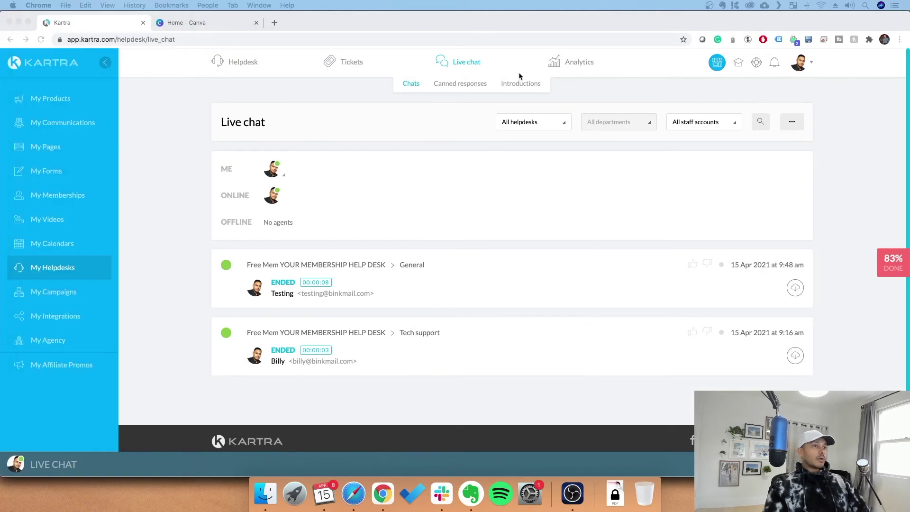
- Create a live chat introduction for the Owner member with the message "fsdfsdsf"
{"action": "left_click", "coordinate": [518, 85]}
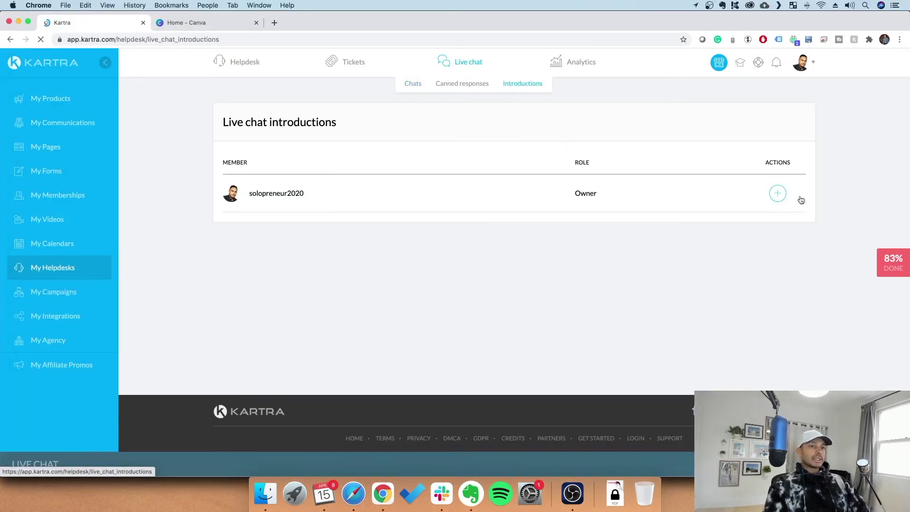
{"action": "left_click", "coordinate": [777, 192]}
{"action": "left_click", "coordinate": [430, 143]}
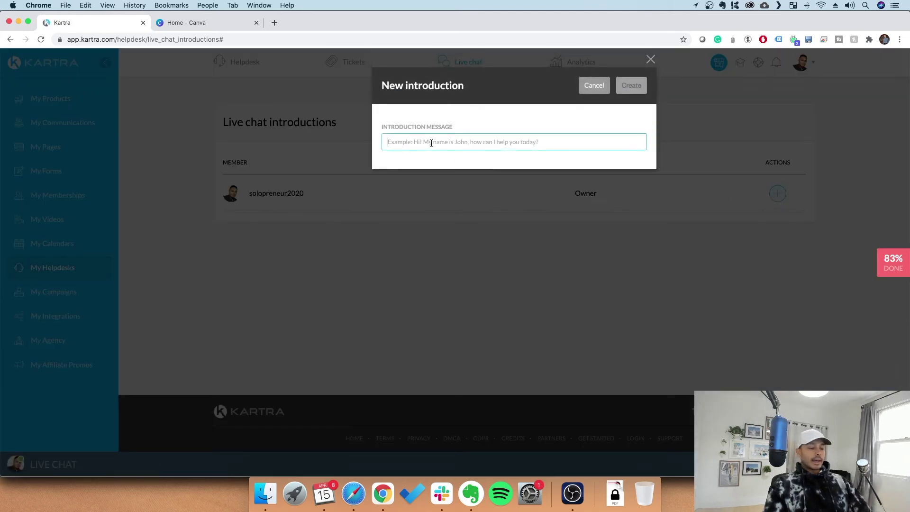
{"action": "type", "text": "fsdfsdsf"}
{"action": "left_click", "coordinate": [630, 88]}
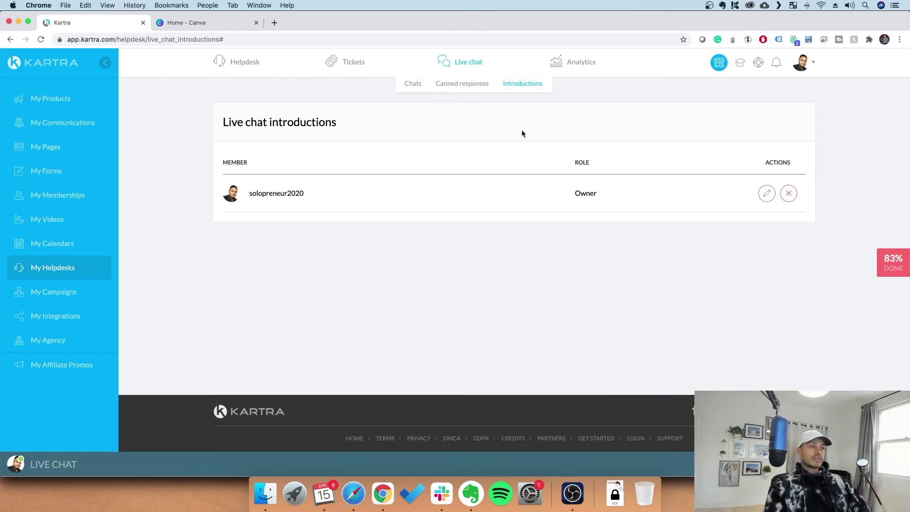
- Examine the helpdesk analytics, including the ticket statistics, agent performance table, and best rated articles
{"action": "left_click", "coordinate": [574, 61]}
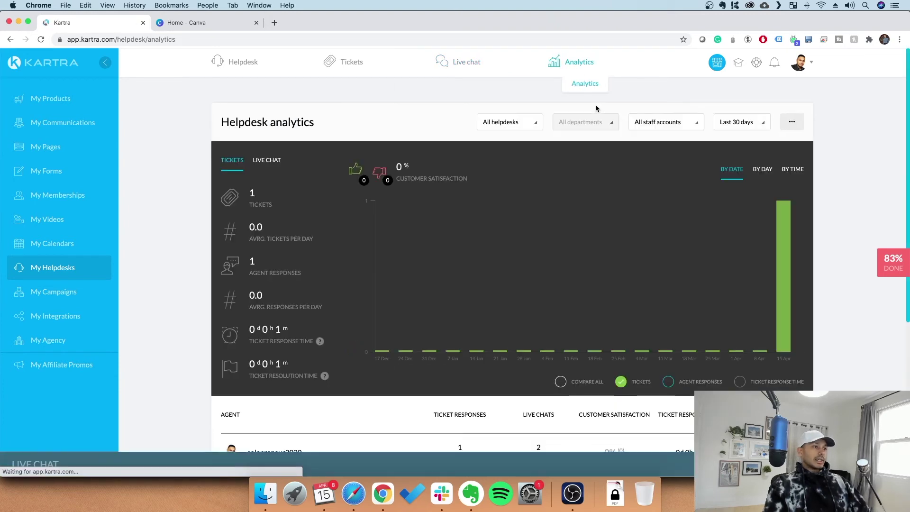
{"action": "scroll", "coordinate": [369, 266], "scroll_direction": "down", "scroll_amount": 3}
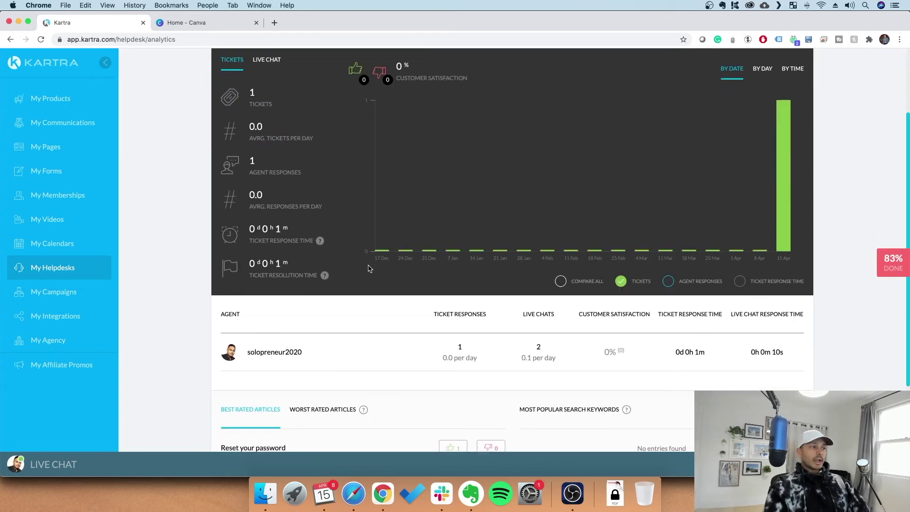
{"action": "scroll", "coordinate": [603, 355], "scroll_direction": "down", "scroll_amount": 3}
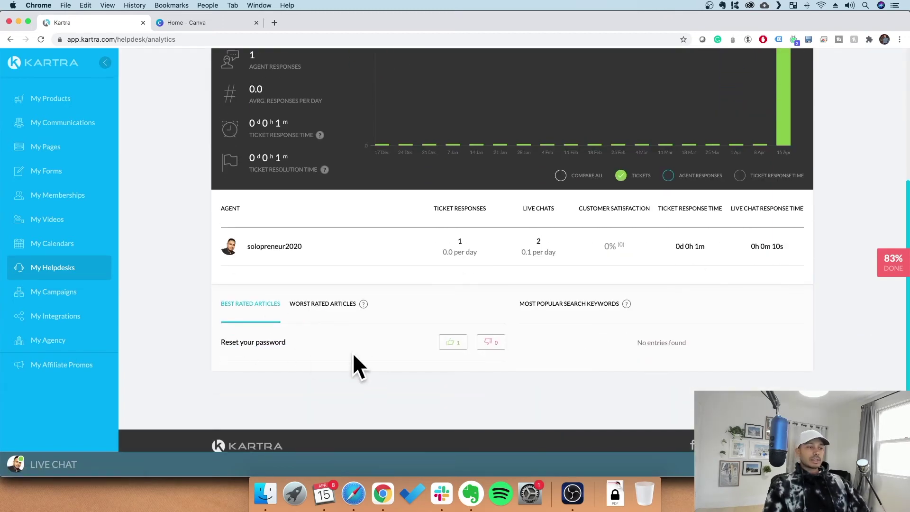
{"action": "scroll", "coordinate": [411, 352], "scroll_direction": "up", "scroll_amount": 6}
- Open the Free Mem Free Membership Login page for editing from the list of all pages, leaving its name, category and site unchanged
{"action": "left_click", "coordinate": [70, 158]}
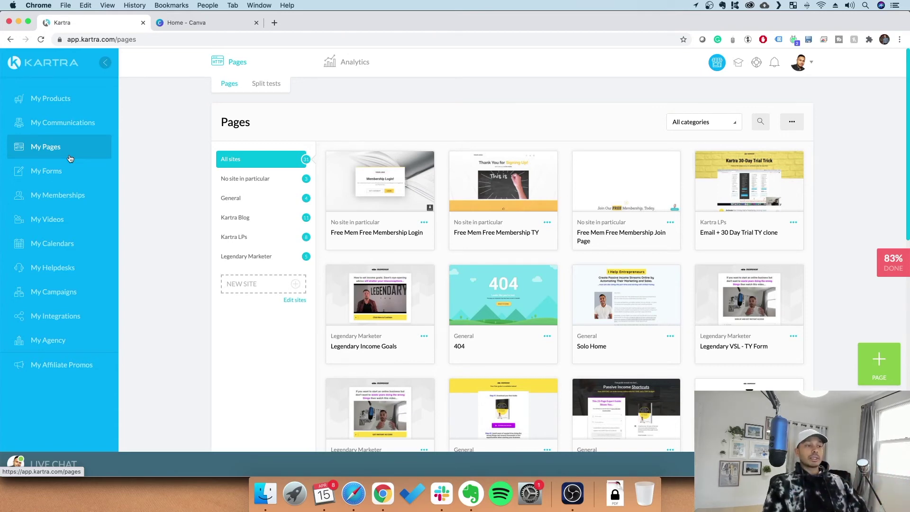
{"action": "scroll", "coordinate": [581, 288], "scroll_direction": "down", "scroll_amount": 15}
{"action": "scroll", "coordinate": [559, 284], "scroll_direction": "down", "scroll_amount": 2}
{"action": "scroll", "coordinate": [529, 283], "scroll_direction": "up", "scroll_amount": 20}
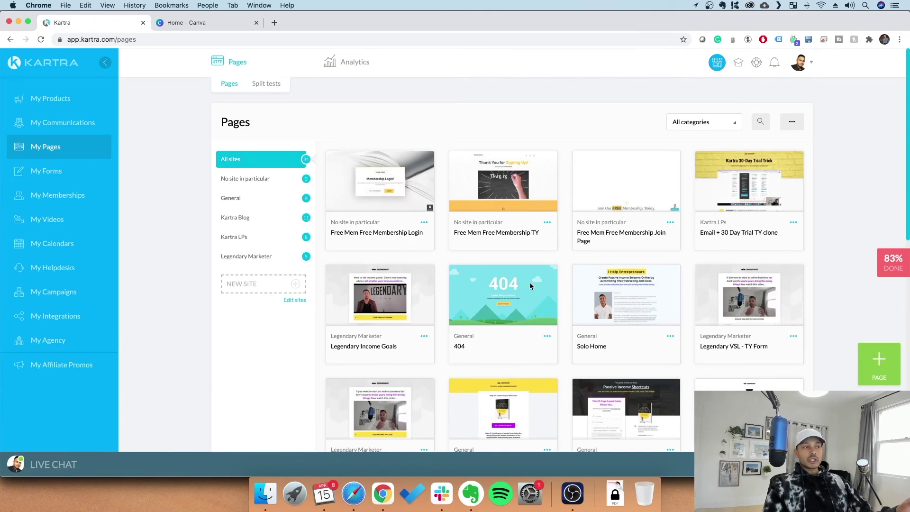
{"action": "left_click", "coordinate": [424, 223]}
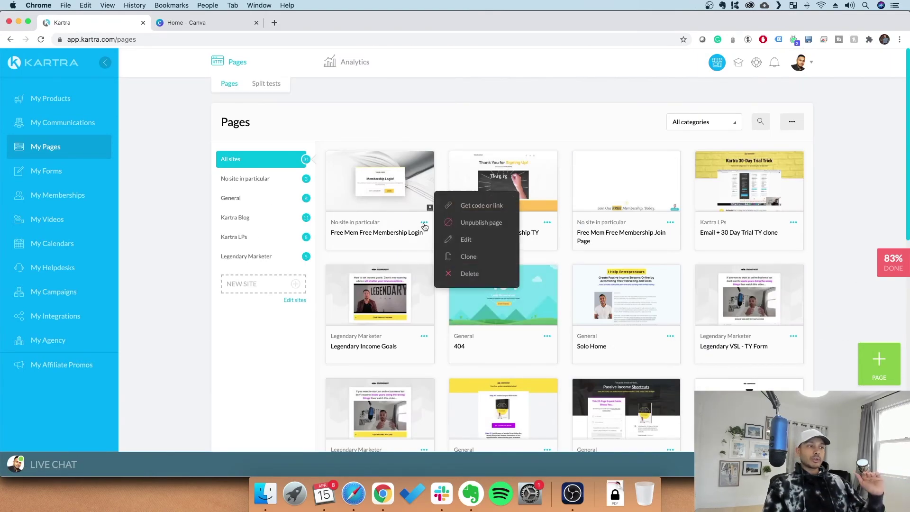
{"action": "left_click", "coordinate": [470, 242]}
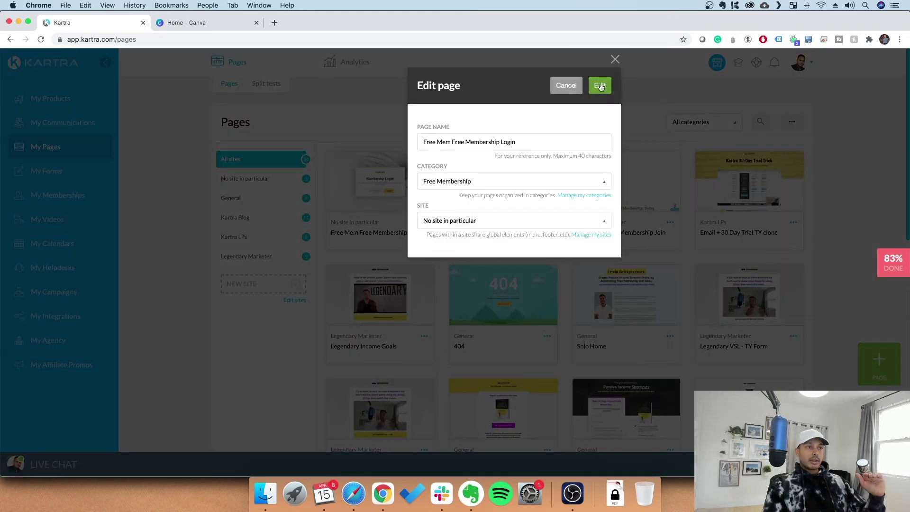
{"action": "left_click", "coordinate": [600, 86]}
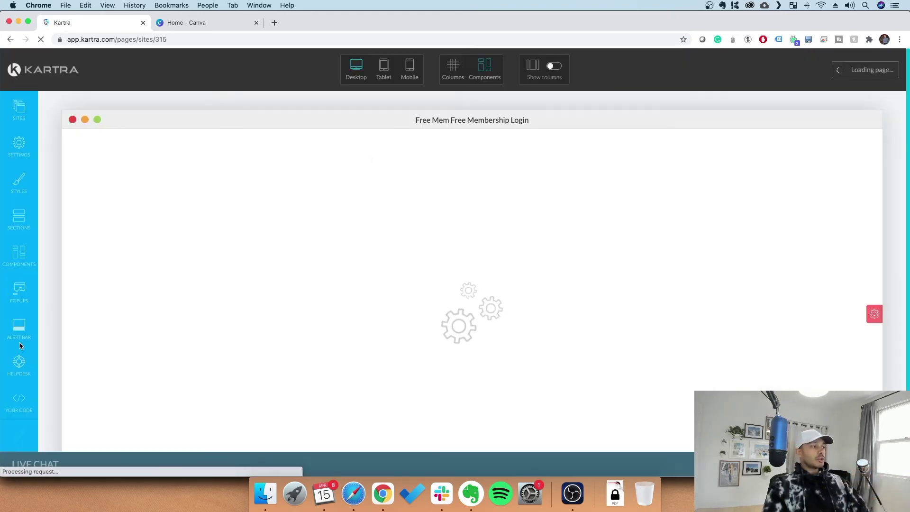
- In the page's helpdesk settings, turn on the bubble message, keeping the helpdesk icon displayed and the trigger at Immediately upon landing
{"action": "left_click", "coordinate": [19, 368]}
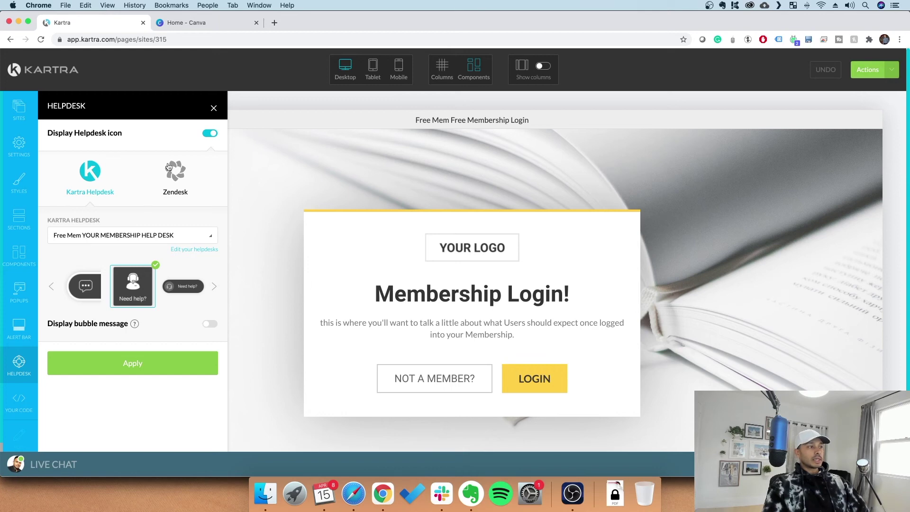
{"action": "left_click", "coordinate": [210, 134]}
{"action": "left_click", "coordinate": [210, 133]}
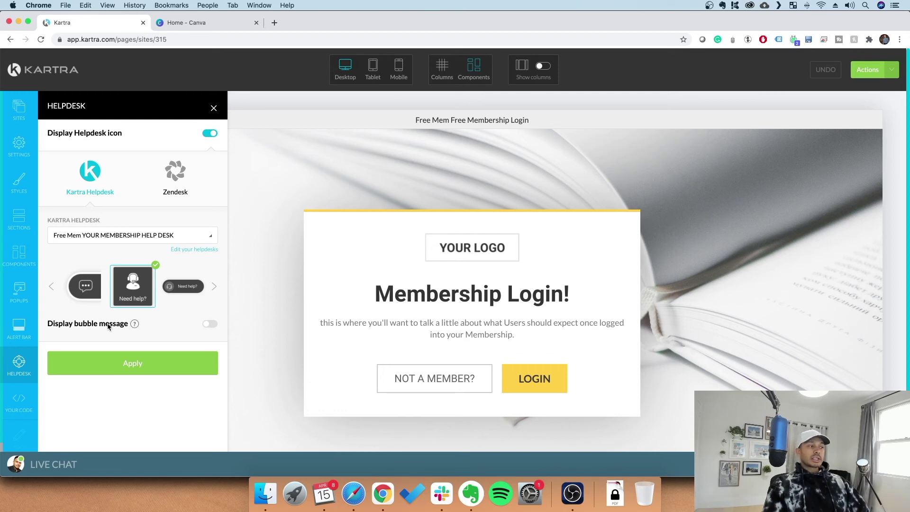
{"action": "left_click", "coordinate": [209, 323]}
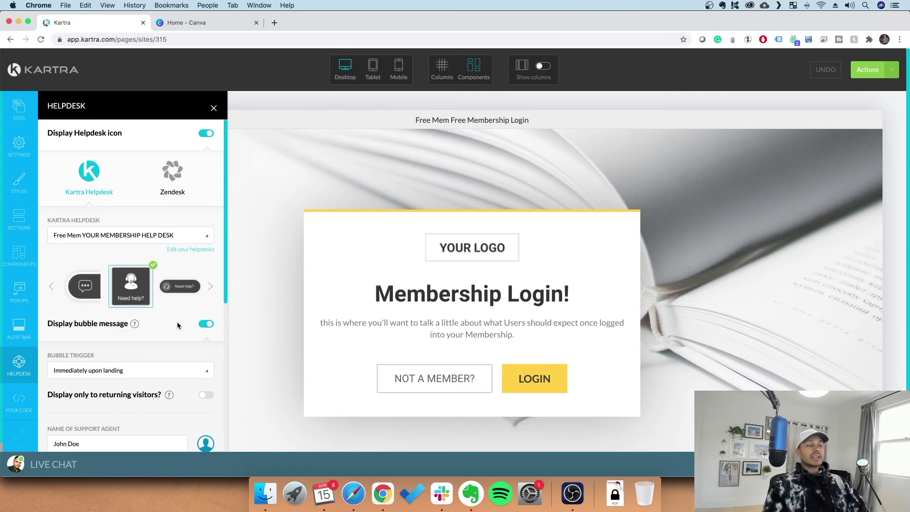
{"action": "scroll", "coordinate": [177, 324], "scroll_direction": "down", "scroll_amount": 3}
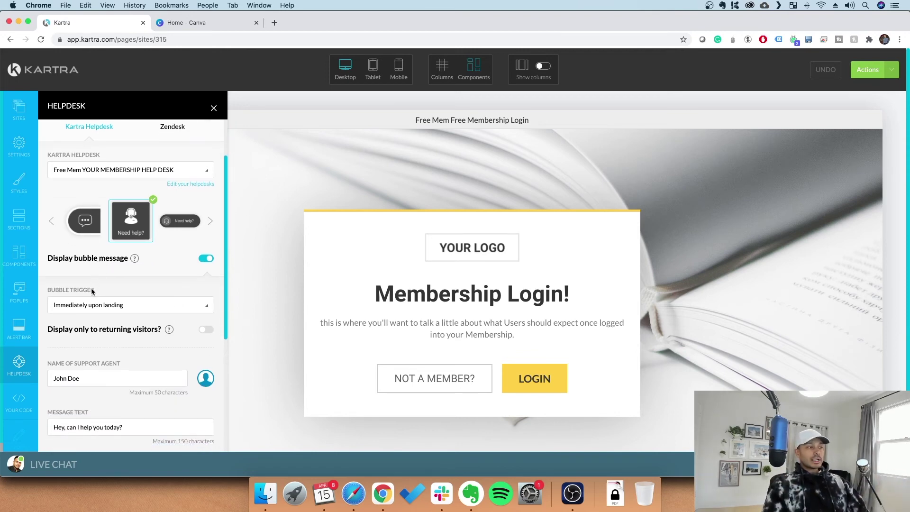
{"action": "left_click", "coordinate": [80, 309]}
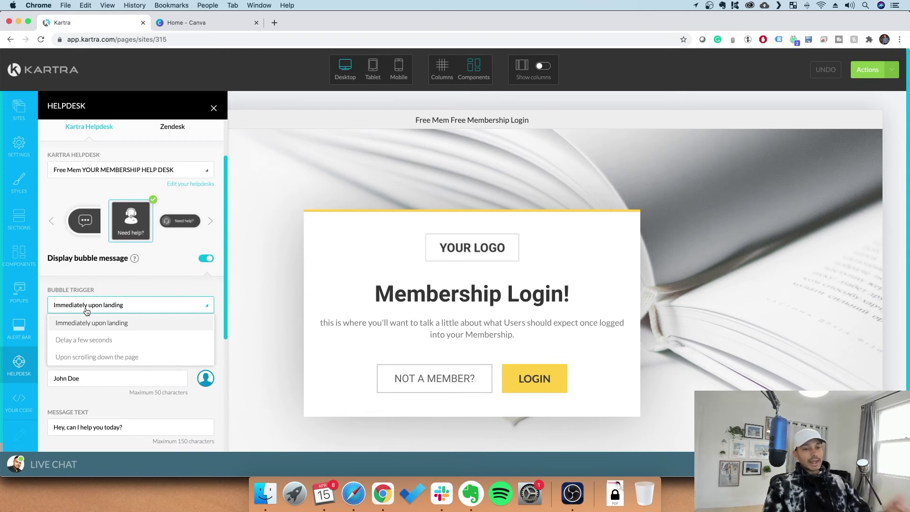
{"action": "left_click", "coordinate": [147, 284]}
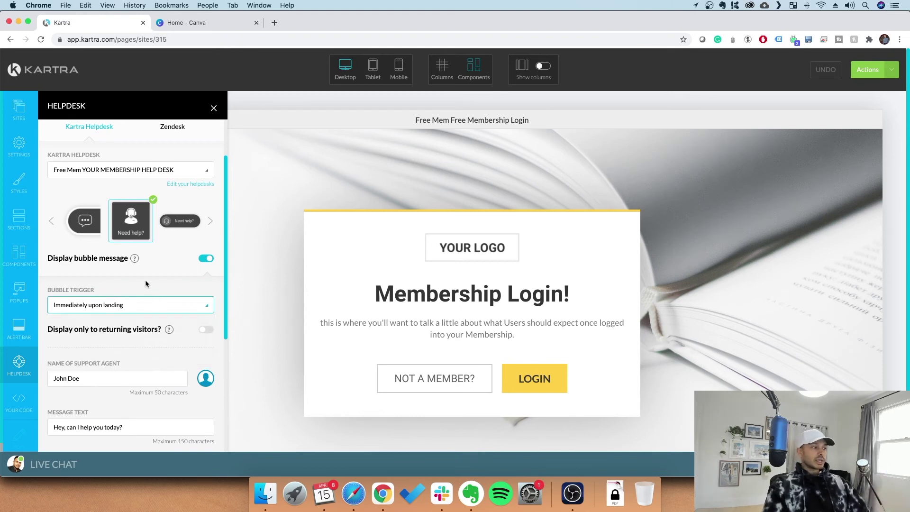
{"action": "left_click", "coordinate": [107, 307]}
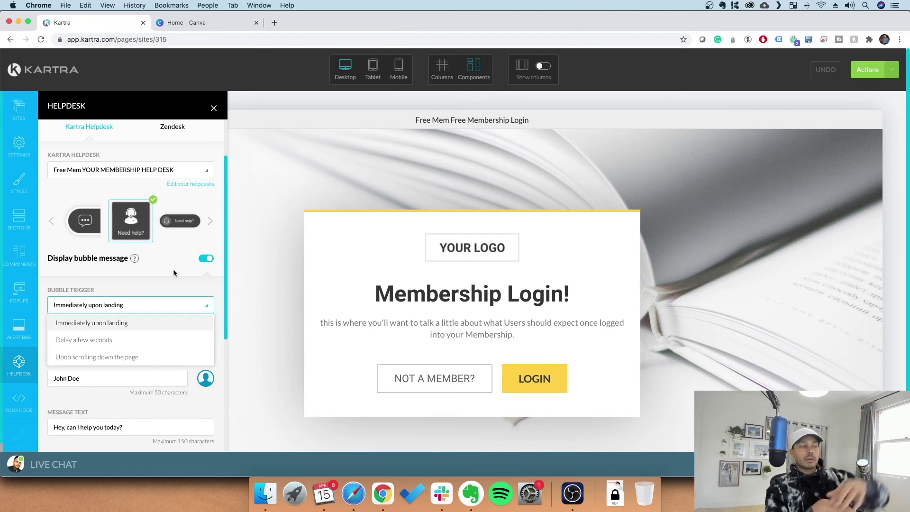
{"action": "left_click", "coordinate": [150, 278]}
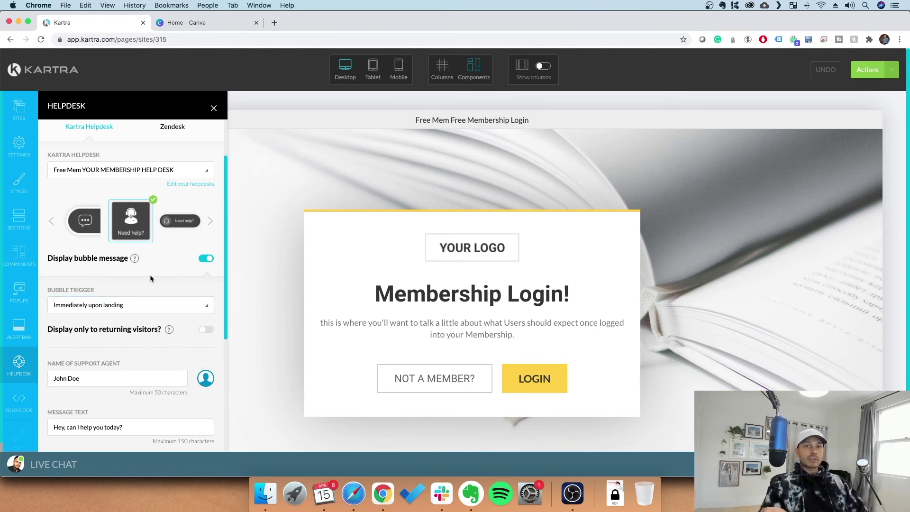
- Choose the green style for the bubble message, keeping the text "Hey, can I help you today?", and apply the helpdesk settings
{"action": "left_click", "coordinate": [134, 377]}
{"action": "scroll", "coordinate": [119, 383], "scroll_direction": "down", "scroll_amount": 3}
{"action": "left_click", "coordinate": [94, 345]}
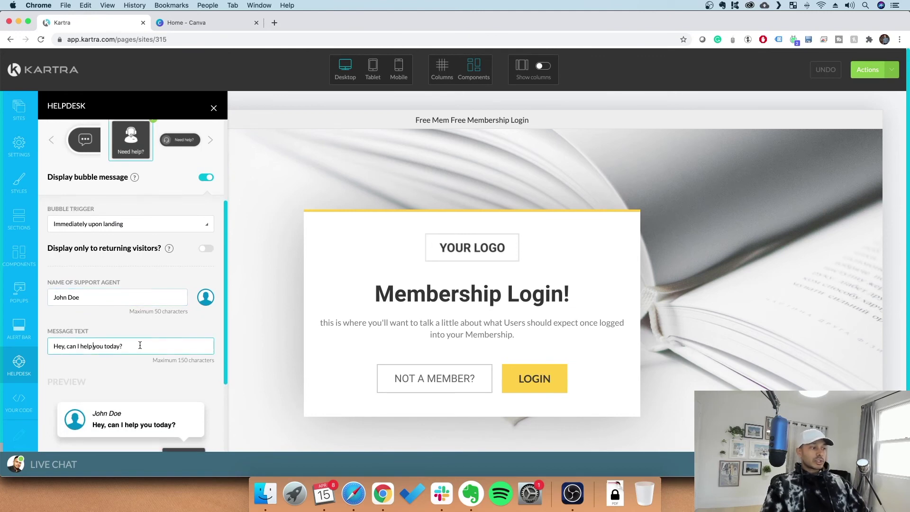
{"action": "scroll", "coordinate": [122, 362], "scroll_direction": "down", "scroll_amount": 3}
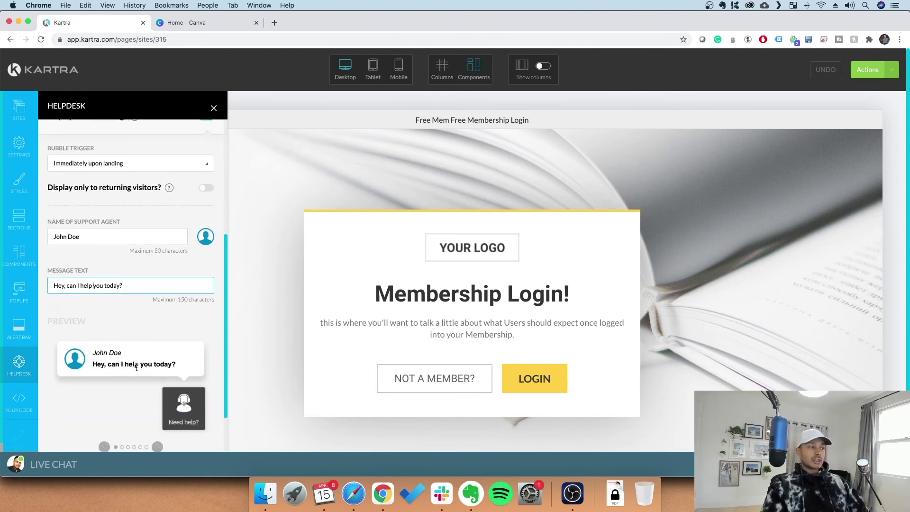
{"action": "scroll", "coordinate": [138, 366], "scroll_direction": "down", "scroll_amount": 3}
{"action": "left_click", "coordinate": [156, 386]}
{"action": "left_click", "coordinate": [156, 387]}
{"action": "left_click", "coordinate": [156, 387]}
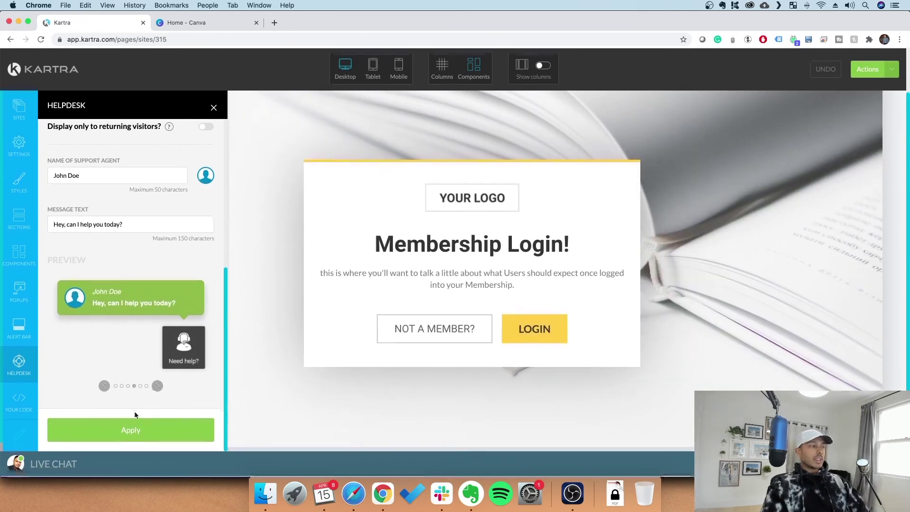
{"action": "left_click", "coordinate": [138, 429]}
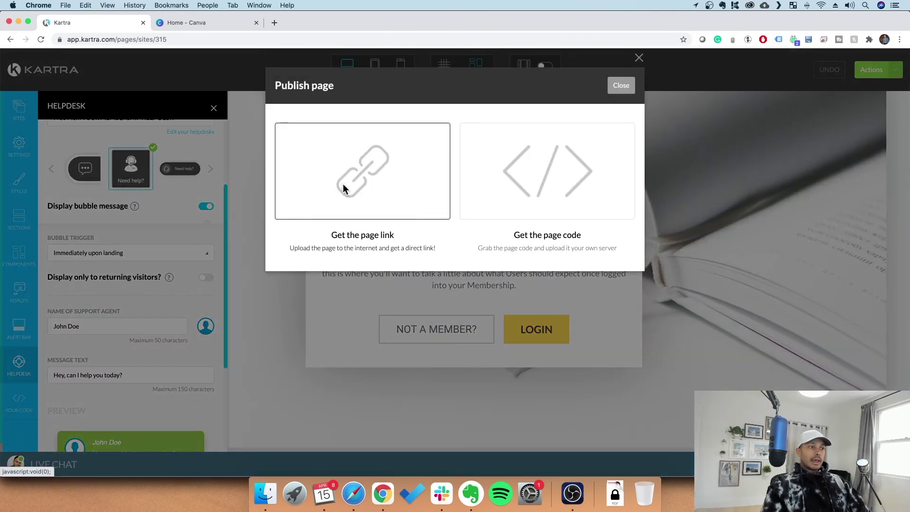
- Get the login page's direct link from the publishing options and copy it
{"action": "left_click", "coordinate": [346, 185]}
{"action": "left_click_drag", "start_coordinate": [416, 304], "coordinate": [288, 278]}
{"action": "key", "text": "super+c"}
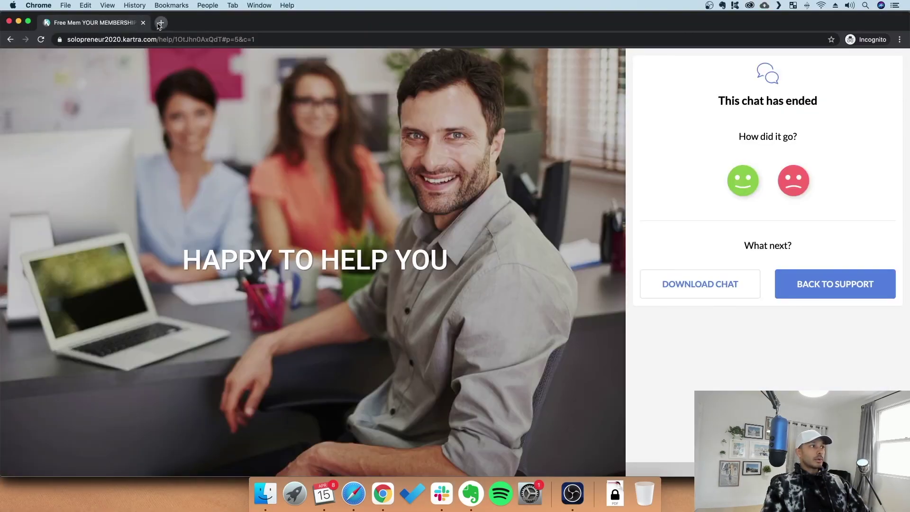
- Open the copied page link in a new incognito tab and view the embedded helpdesk's My Orders and Support sections
{"action": "left_click", "coordinate": [159, 25]}
{"action": "key", "text": "super+v"}
{"action": "key", "text": "Return"}
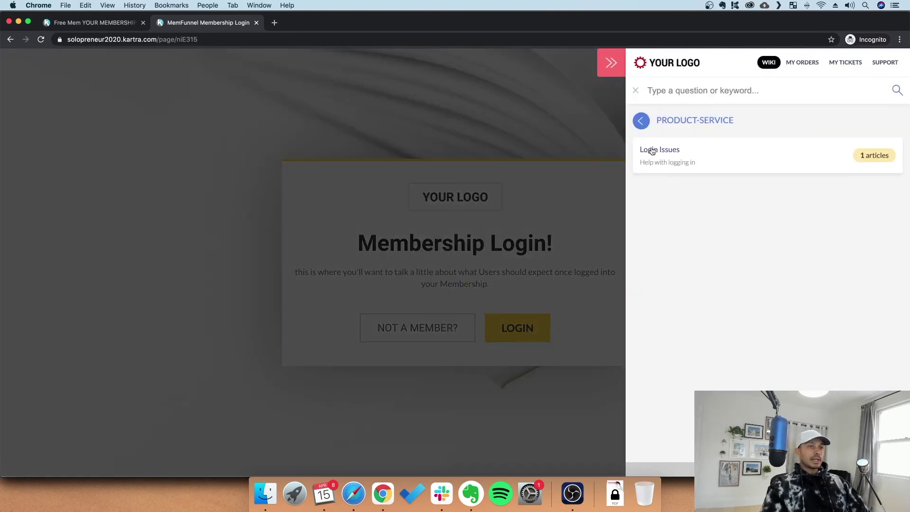
{"action": "left_click", "coordinate": [805, 65]}
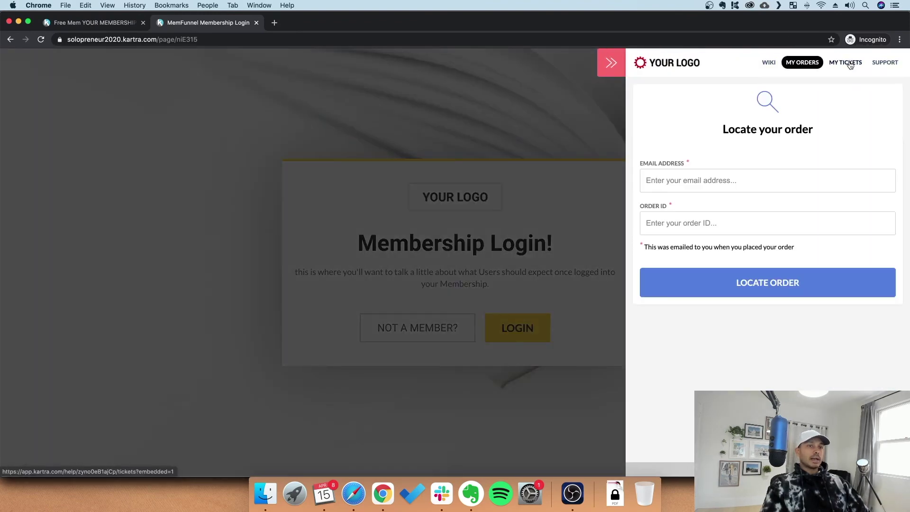
{"action": "left_click", "coordinate": [886, 63]}
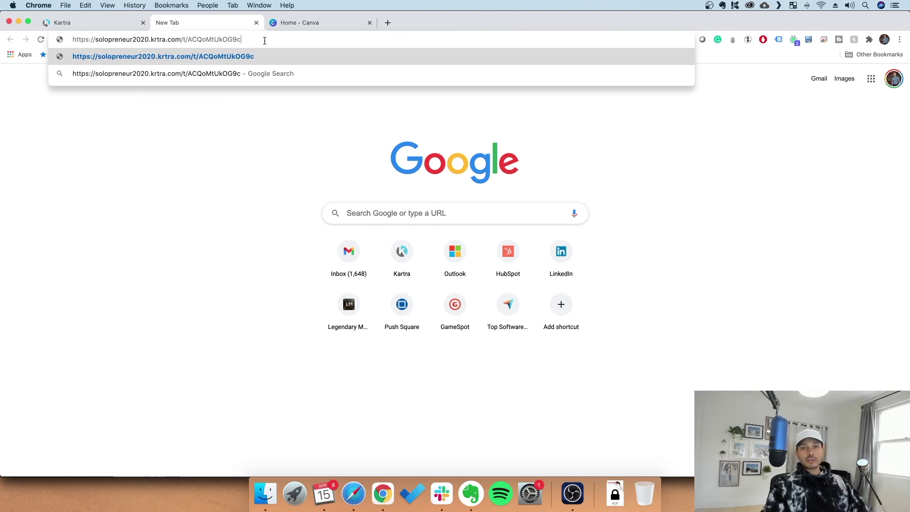
{"action": "key", "text": "Return"}
{"action": "scroll", "coordinate": [173, 142], "scroll_direction": "down", "scroll_amount": 3}
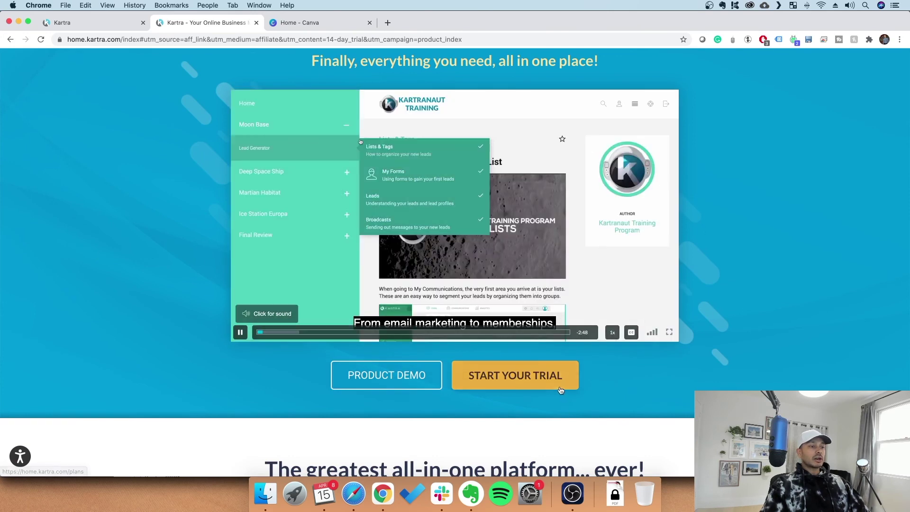
{"action": "left_click", "coordinate": [554, 387]}
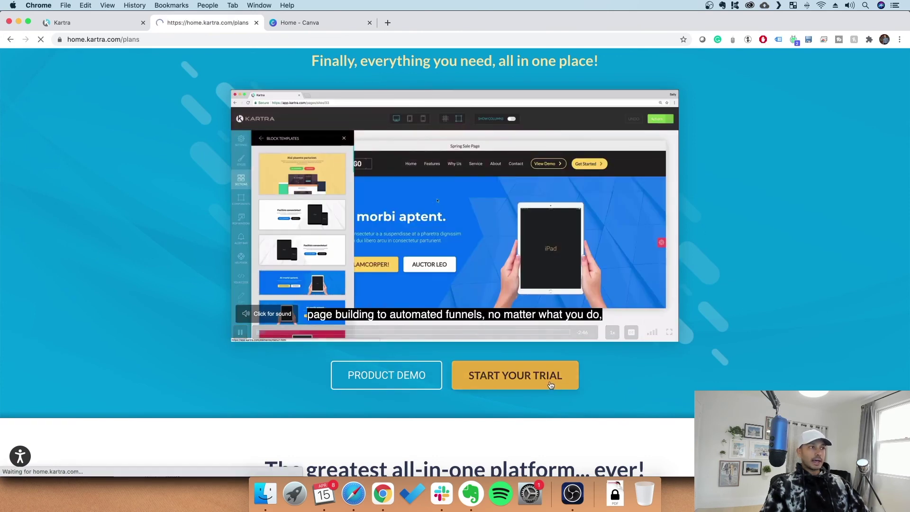
{"action": "scroll", "coordinate": [541, 370], "scroll_direction": "down", "scroll_amount": 4}
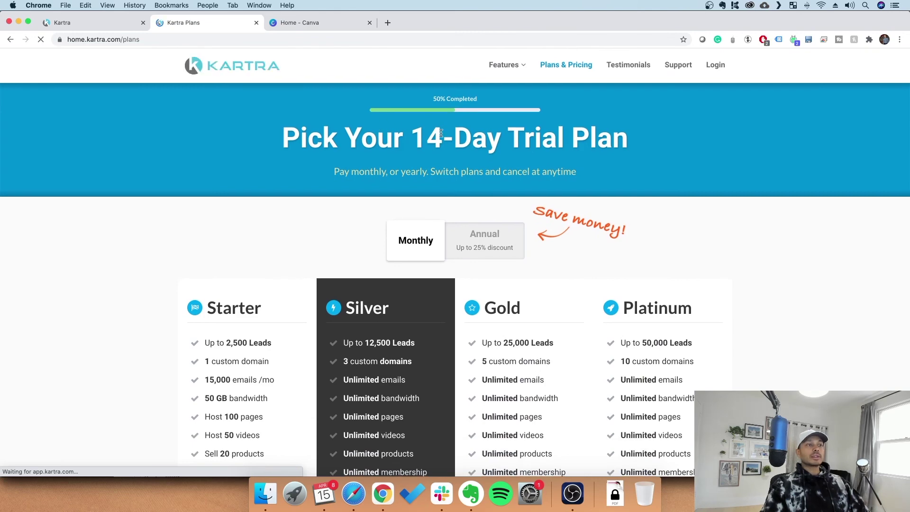
{"action": "scroll", "coordinate": [553, 221], "scroll_direction": "down", "scroll_amount": 3}
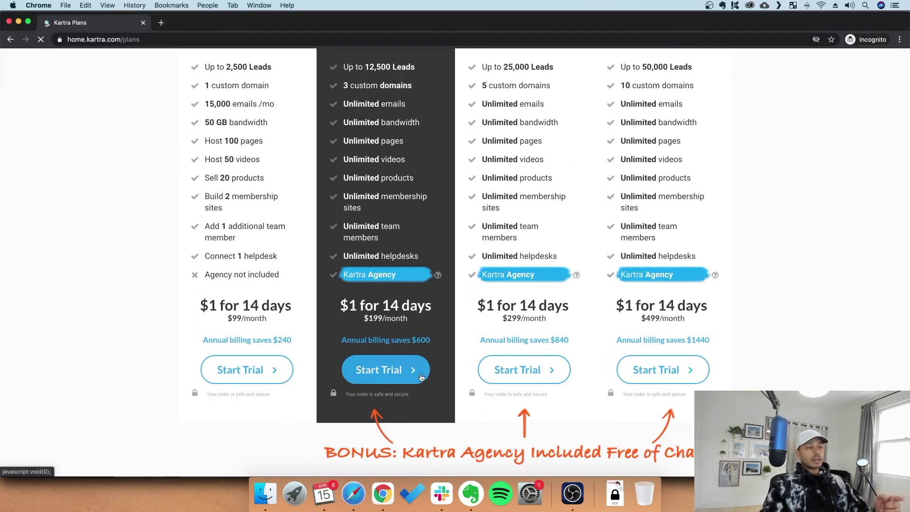
- Bring up the exit offer on the trial plans page in the incognito window and accept doubling the trial to 30 days
{"action": "scroll", "coordinate": [410, 373], "scroll_direction": "up", "scroll_amount": 4}
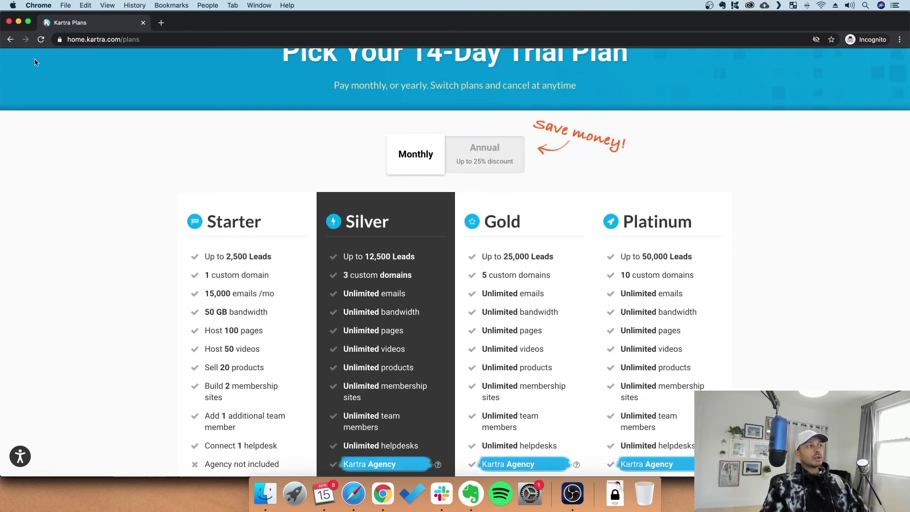
{"action": "mouse_move", "coordinate": [14, 43]}
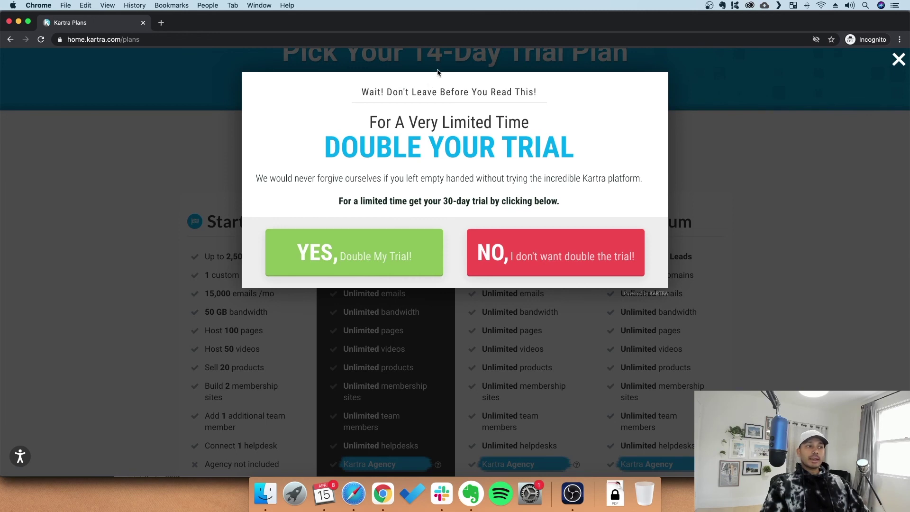
{"action": "left_click", "coordinate": [376, 258]}
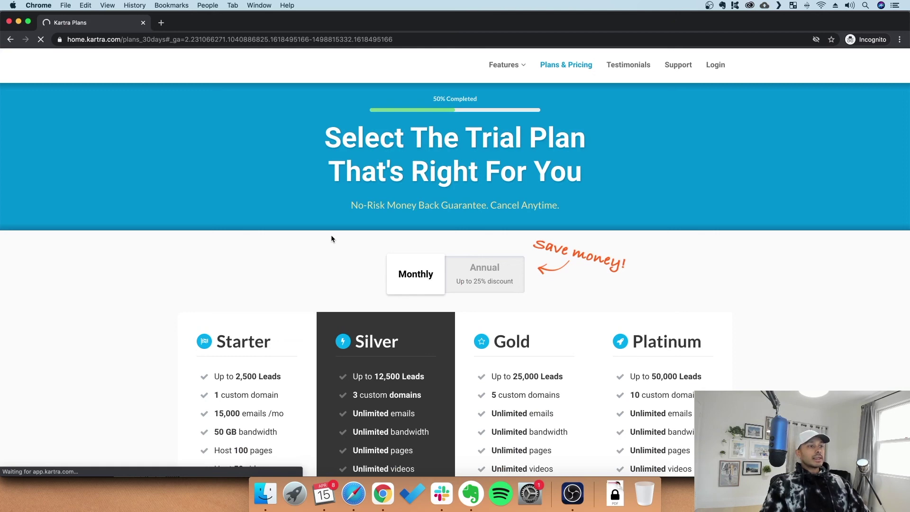
- Start the Starter plan's $1 for 30 days trial to open its billing form
{"action": "scroll", "coordinate": [331, 237], "scroll_direction": "down", "scroll_amount": 5}
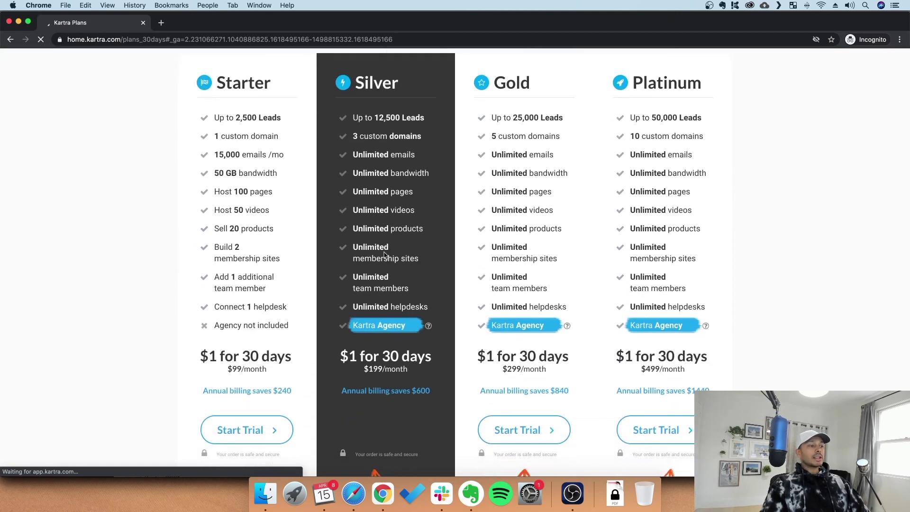
{"action": "scroll", "coordinate": [386, 249], "scroll_direction": "down", "scroll_amount": 2}
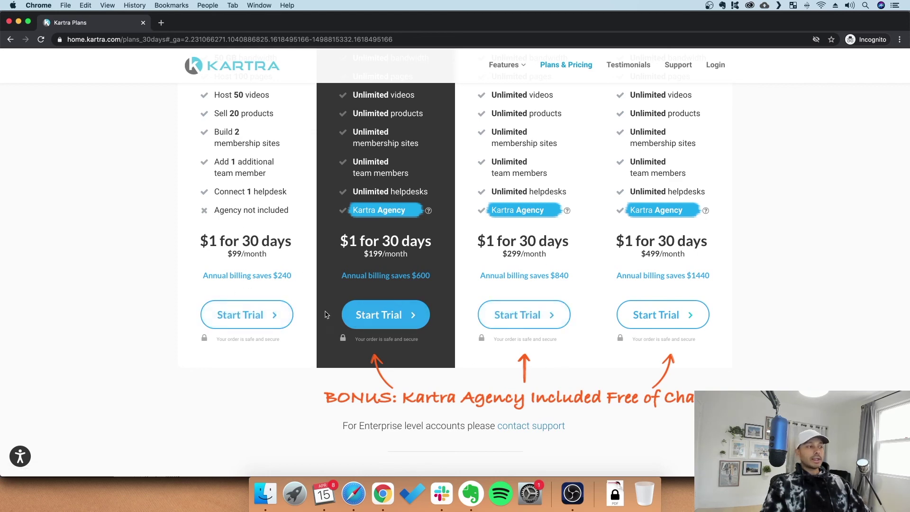
{"action": "left_click", "coordinate": [258, 305]}
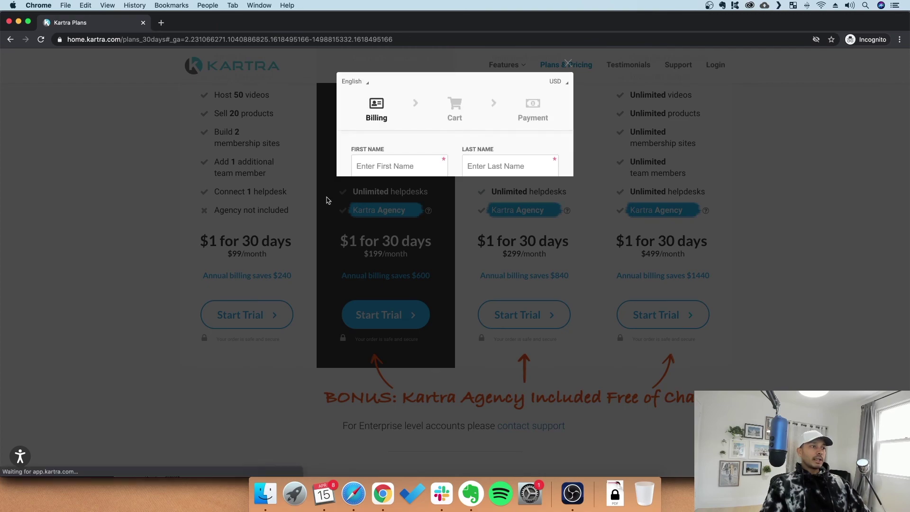